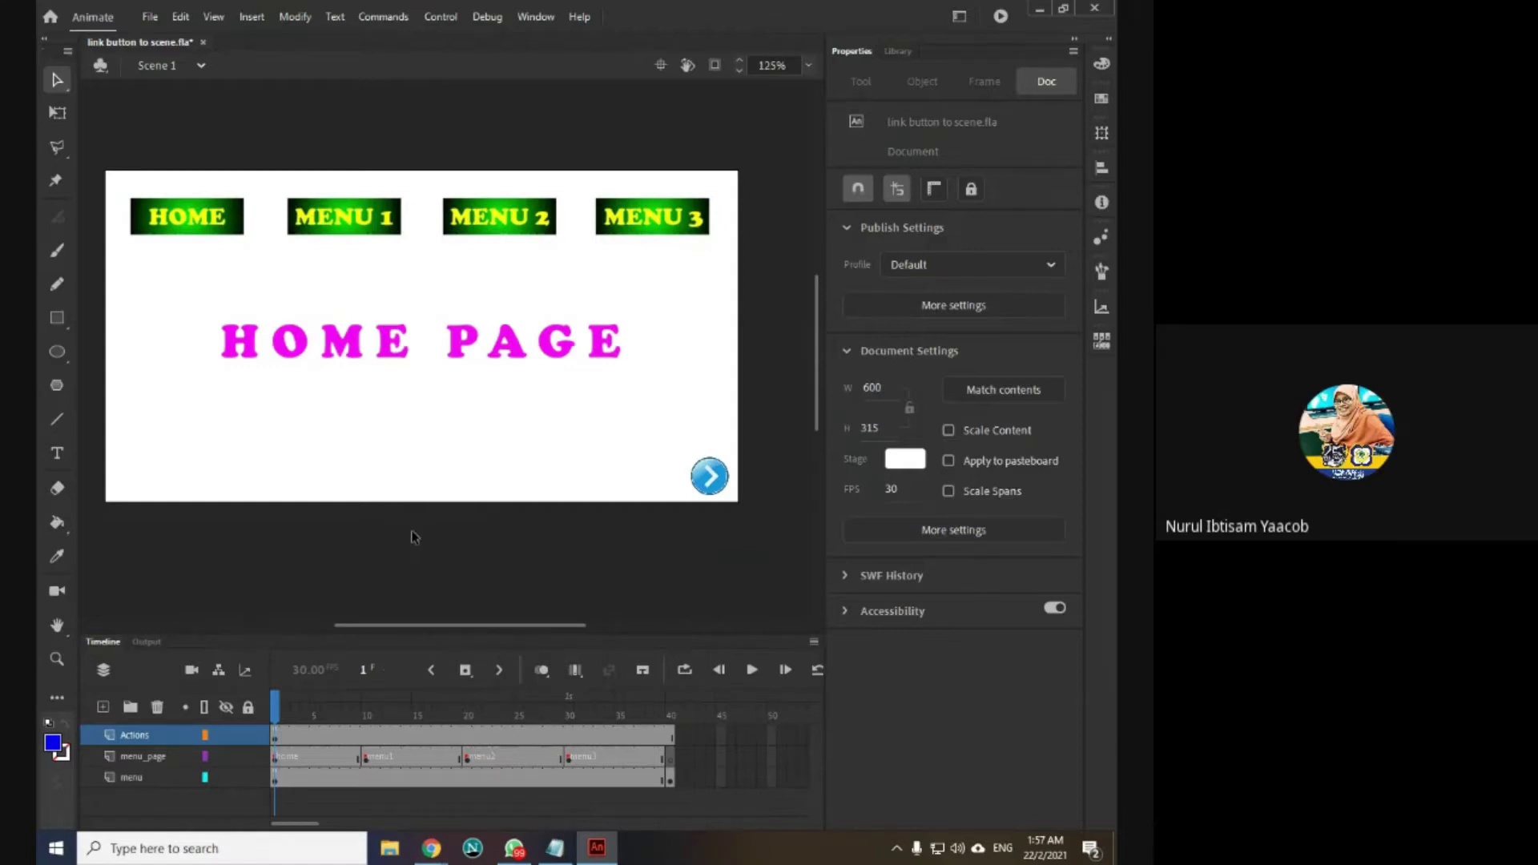
Step: Import the exit button image from the Desktop into the library and select exit button.png there
click(152, 17)
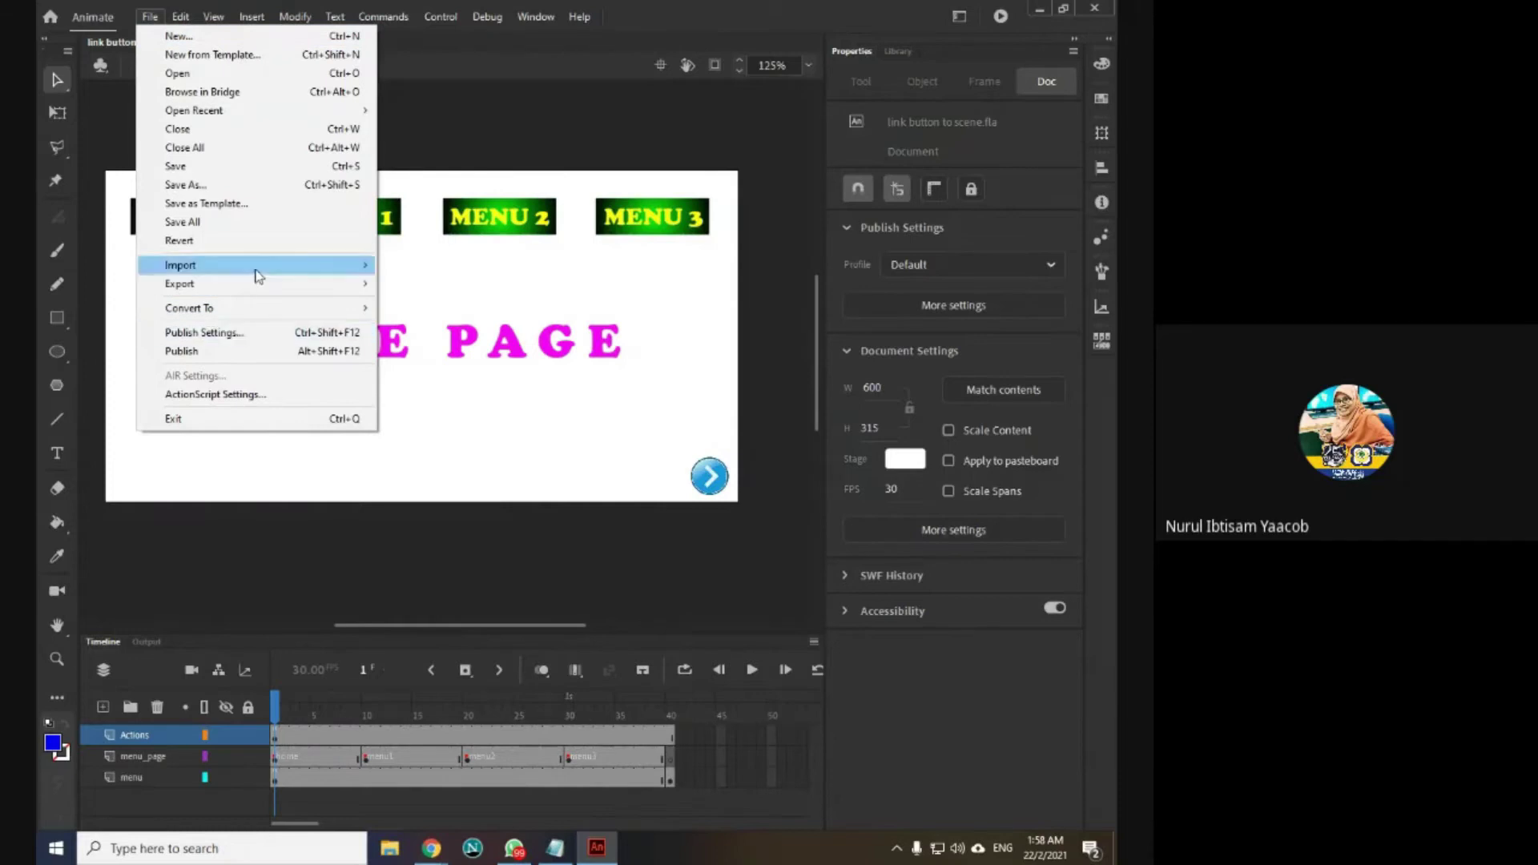
click(425, 285)
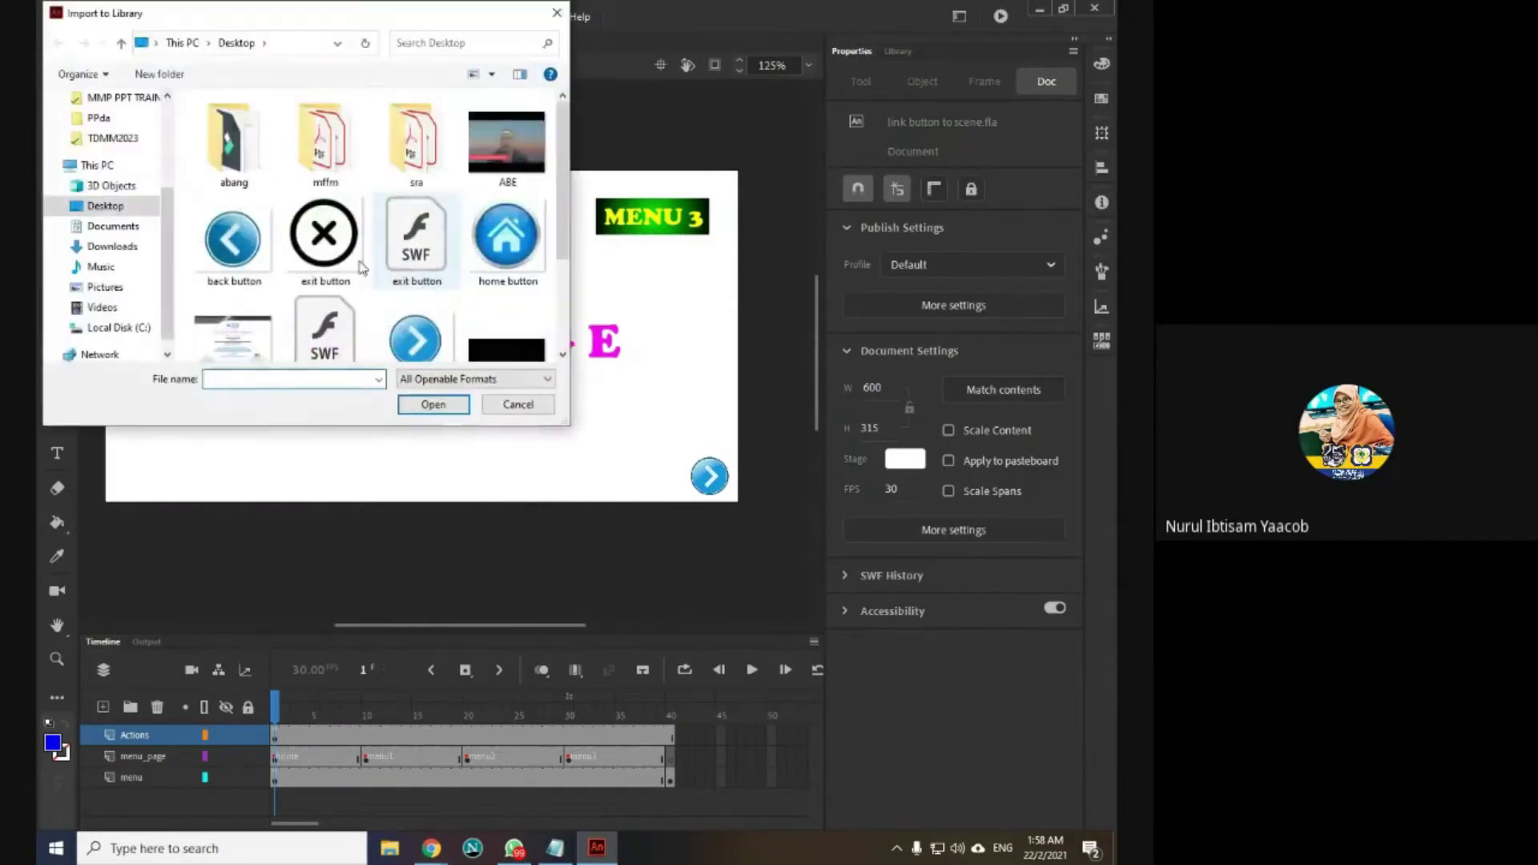
double_click(335, 250)
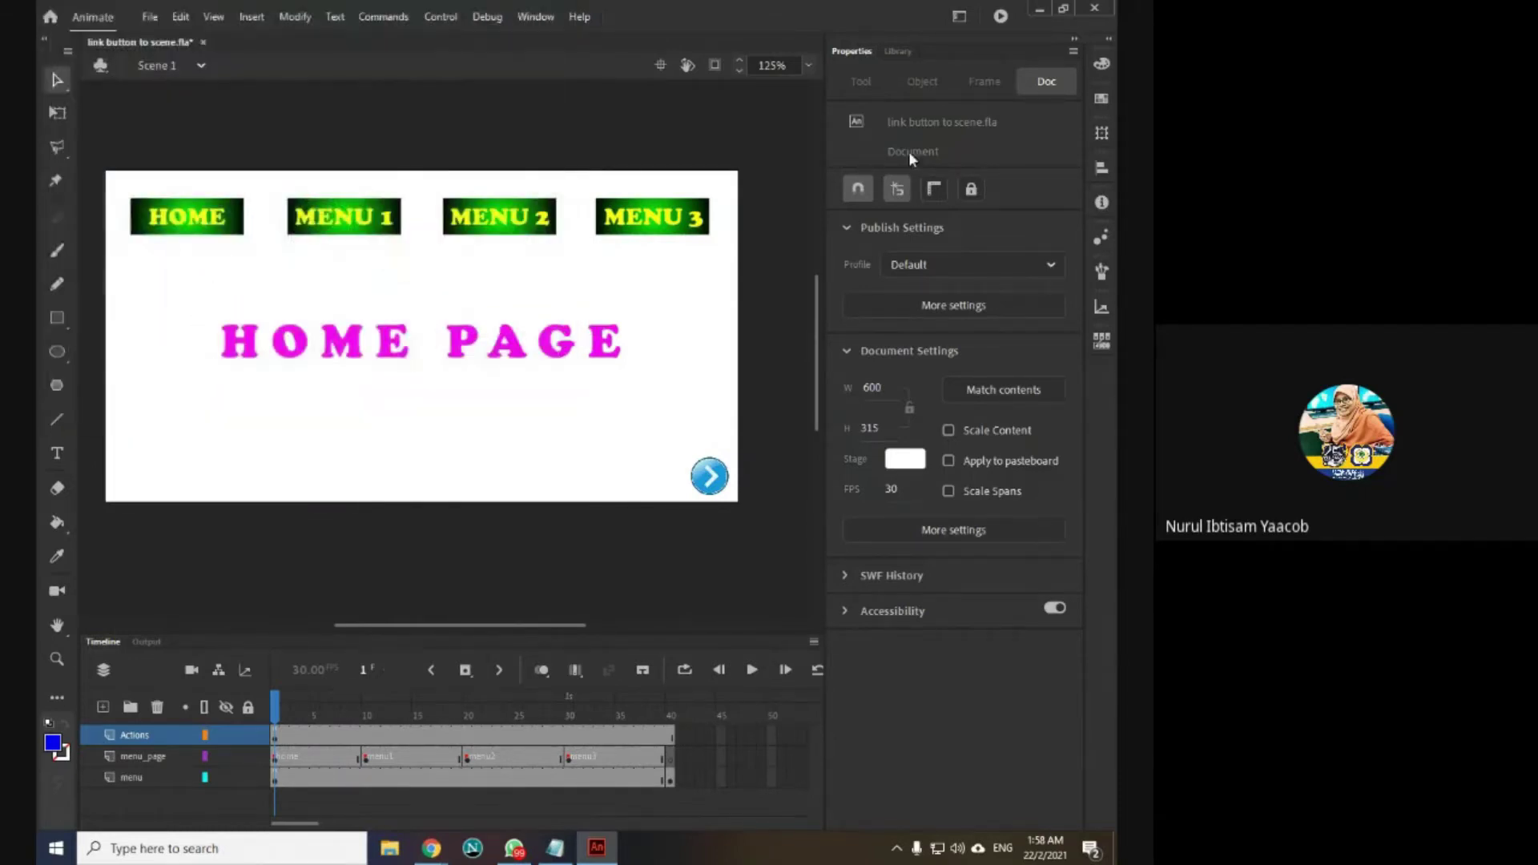
click(901, 53)
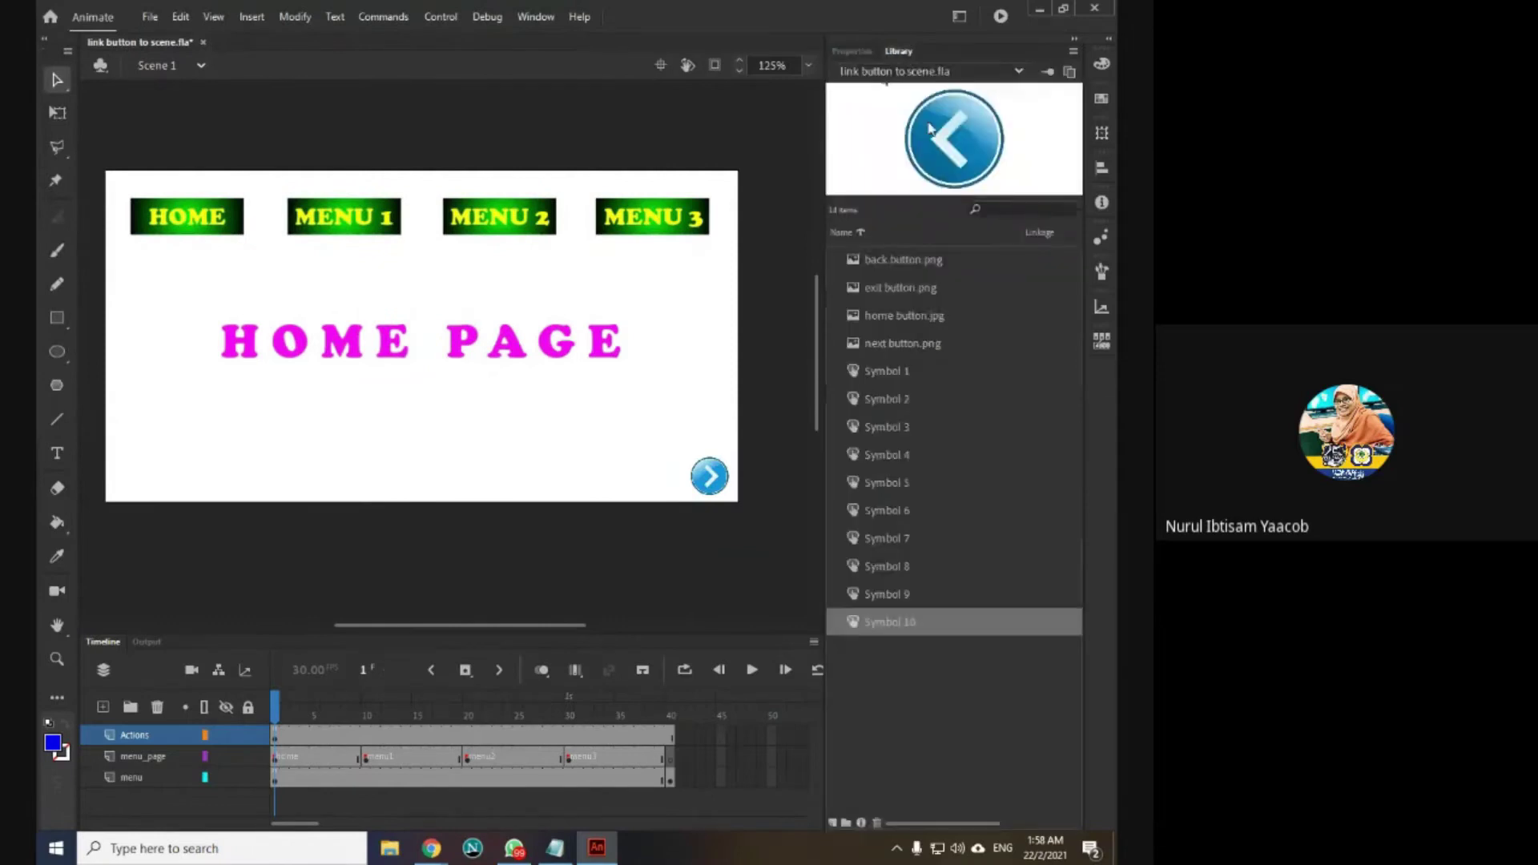
click(916, 288)
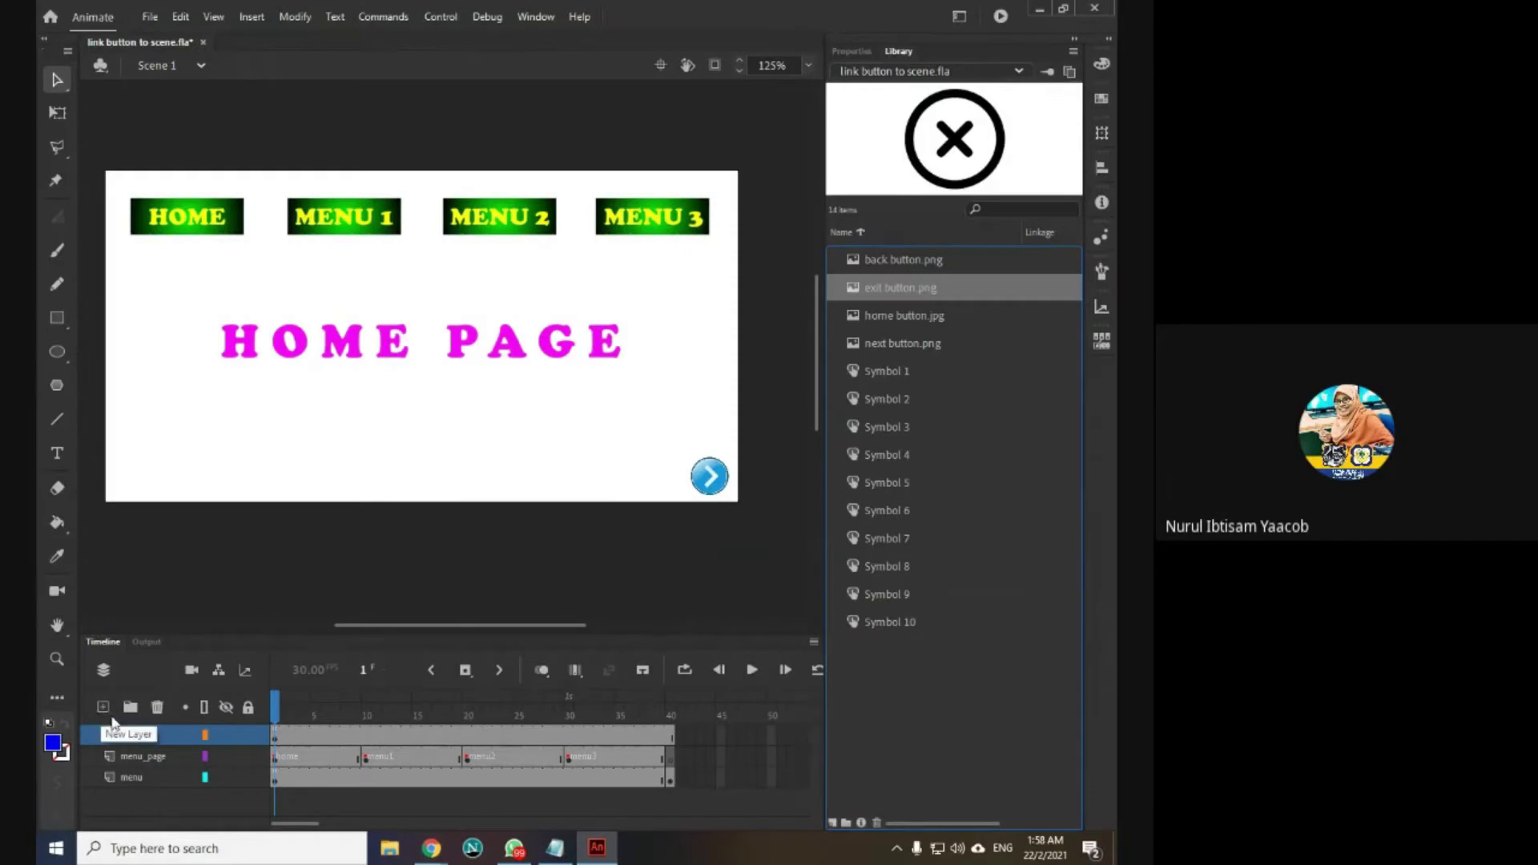
Step: Add a new layer above the Actions layer and name it exit_btn
key(q)
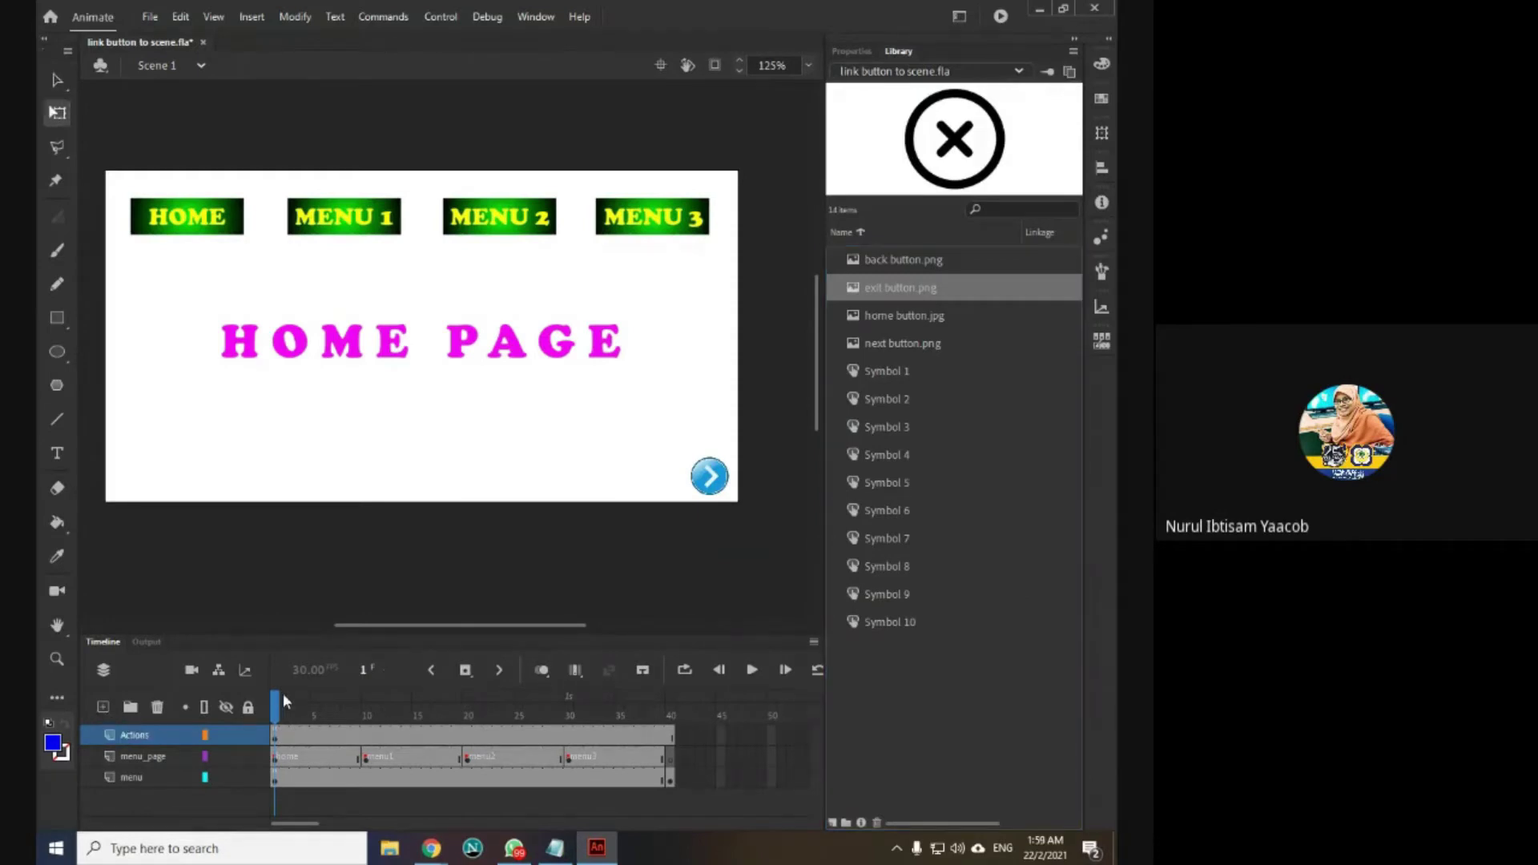
click(104, 709)
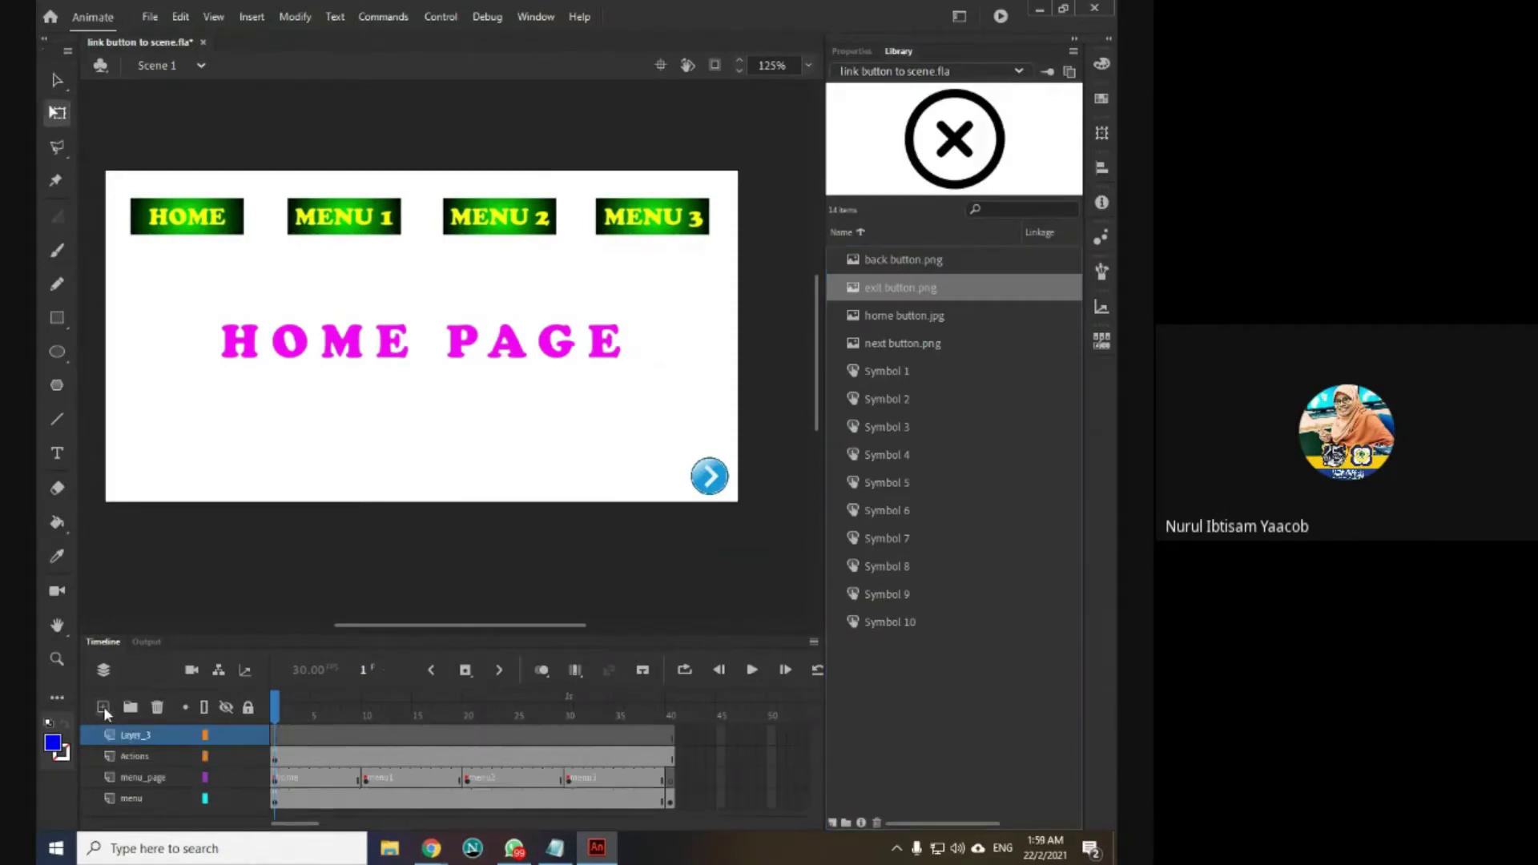
click(132, 737)
double_click(131, 737)
text(e)
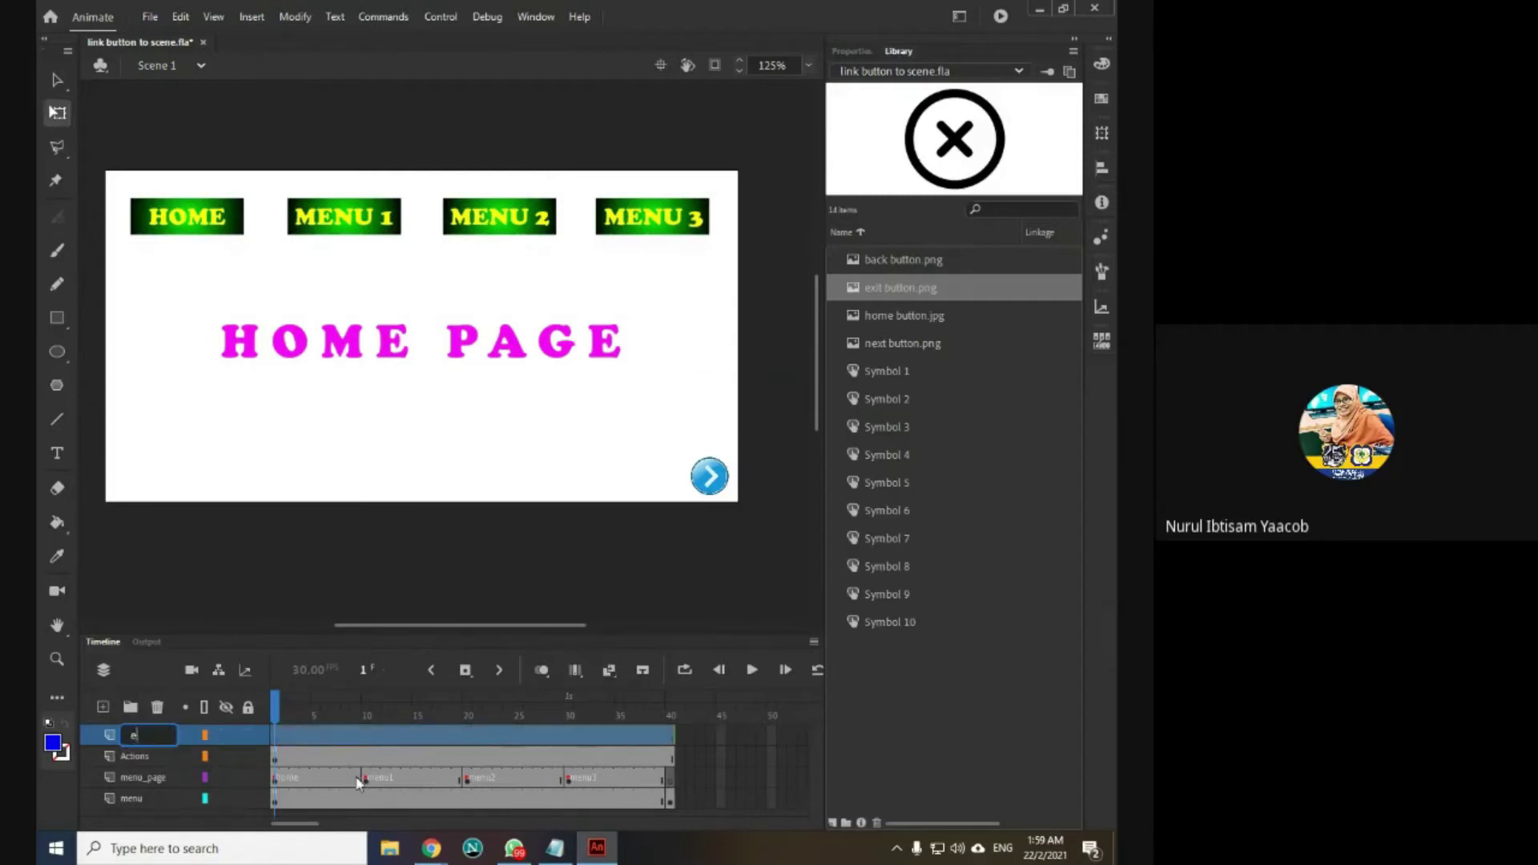
text(xit_b)
key(Return)
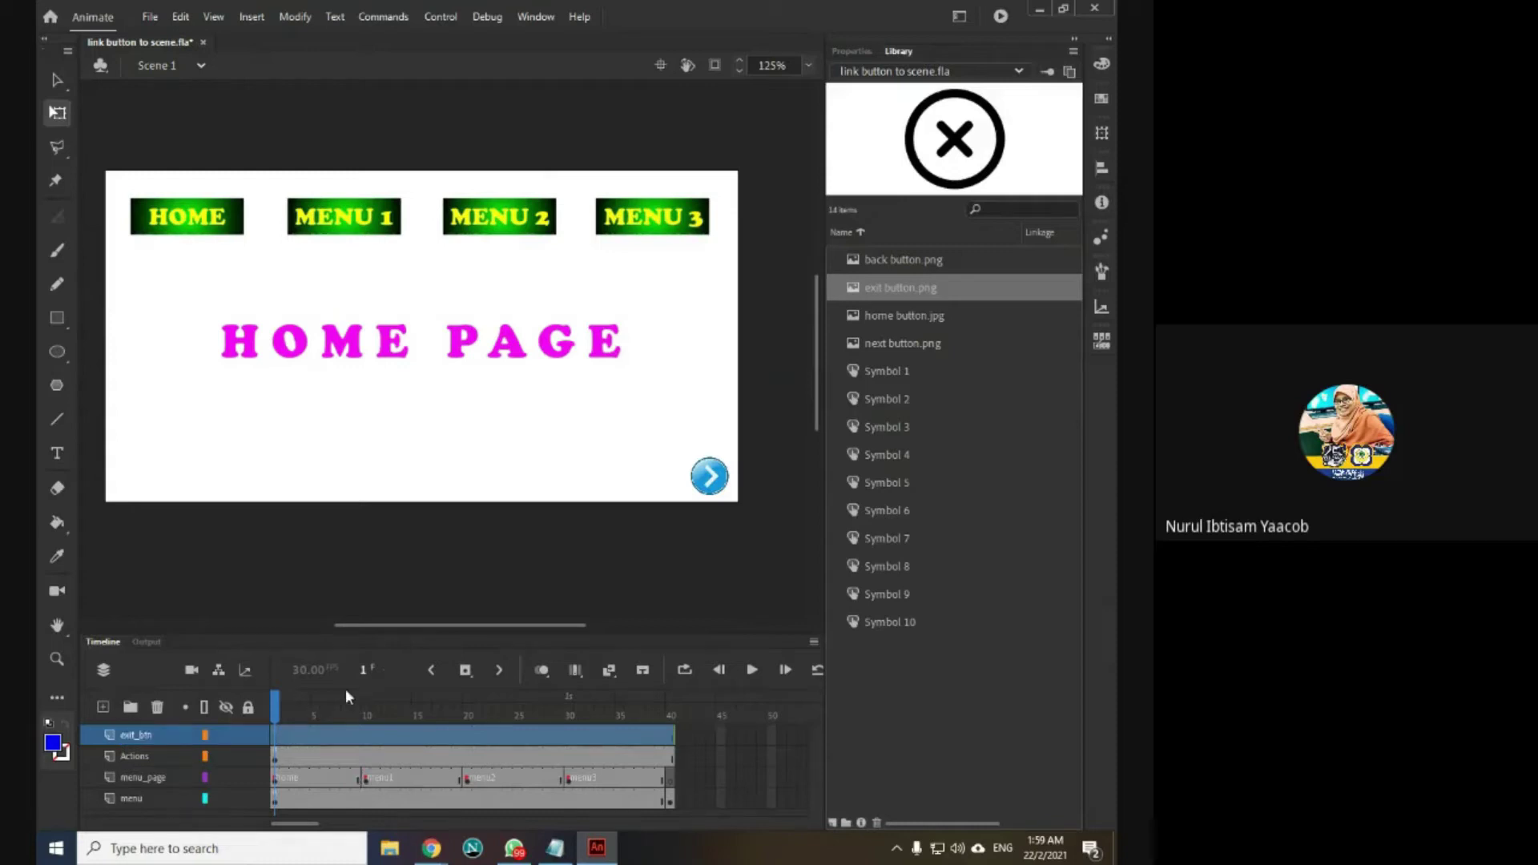
Step: Insert a keyframe at frame 40 of the exit_btn layer
click(672, 737)
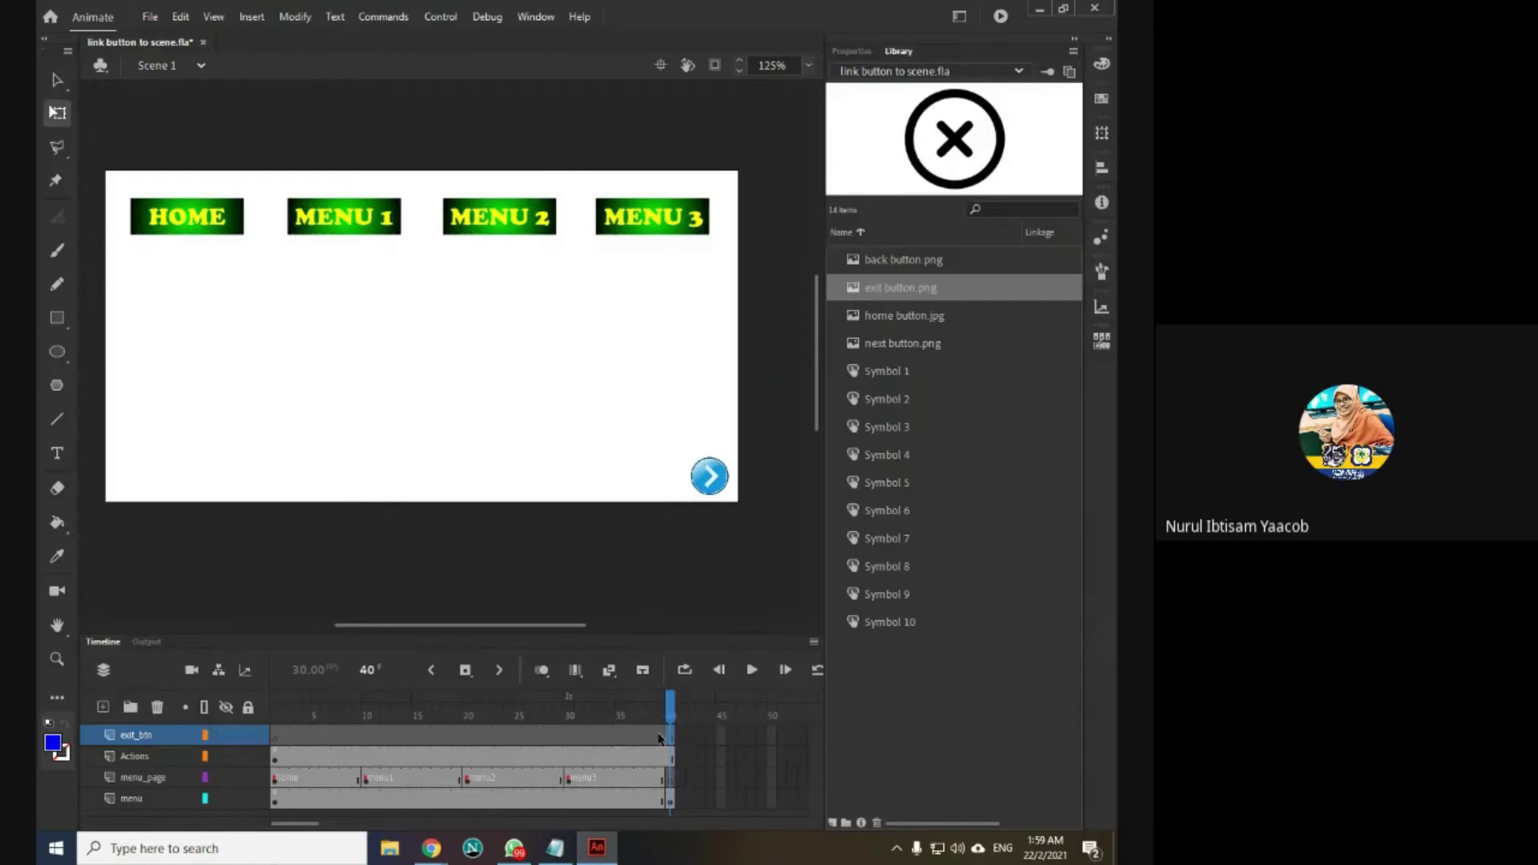
right_click(672, 738)
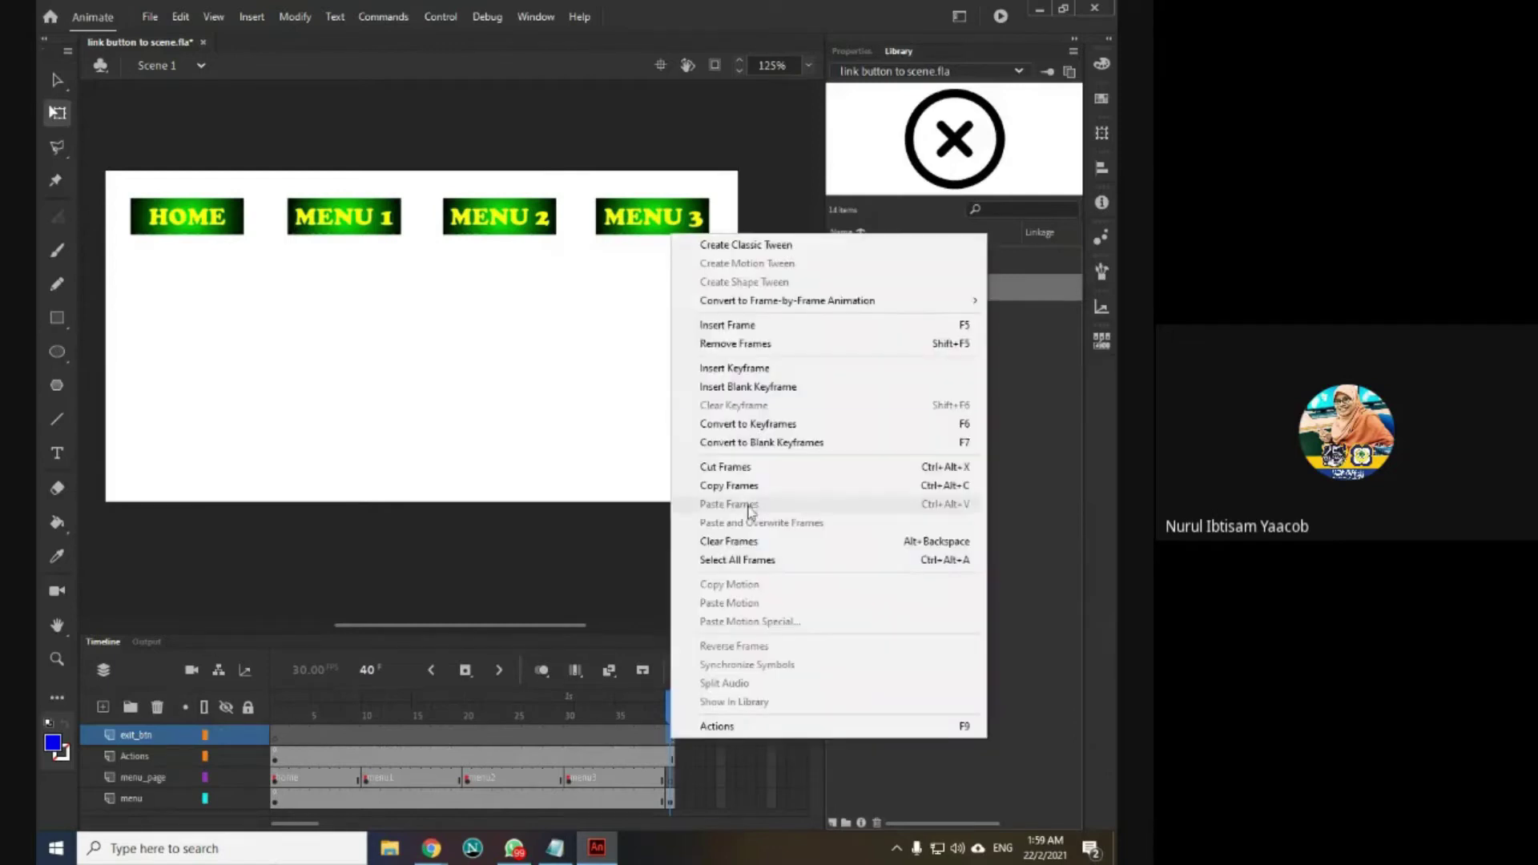
click(735, 368)
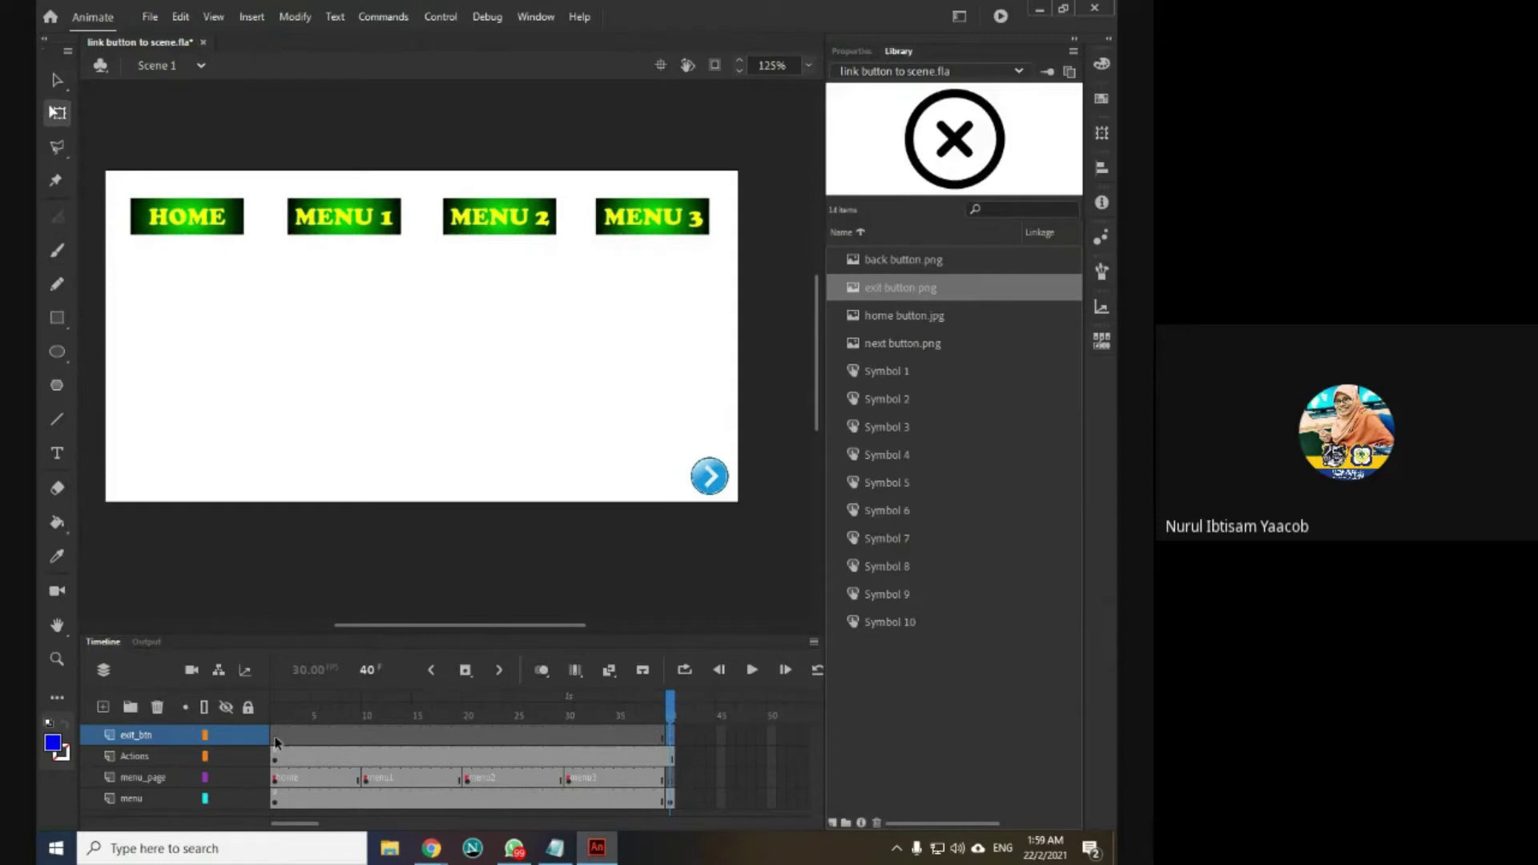
Step: Place exit button.png on the stage at frame 1 of exit_btn, scaled to about 35 px square in the stage's lower-left corner
click(274, 738)
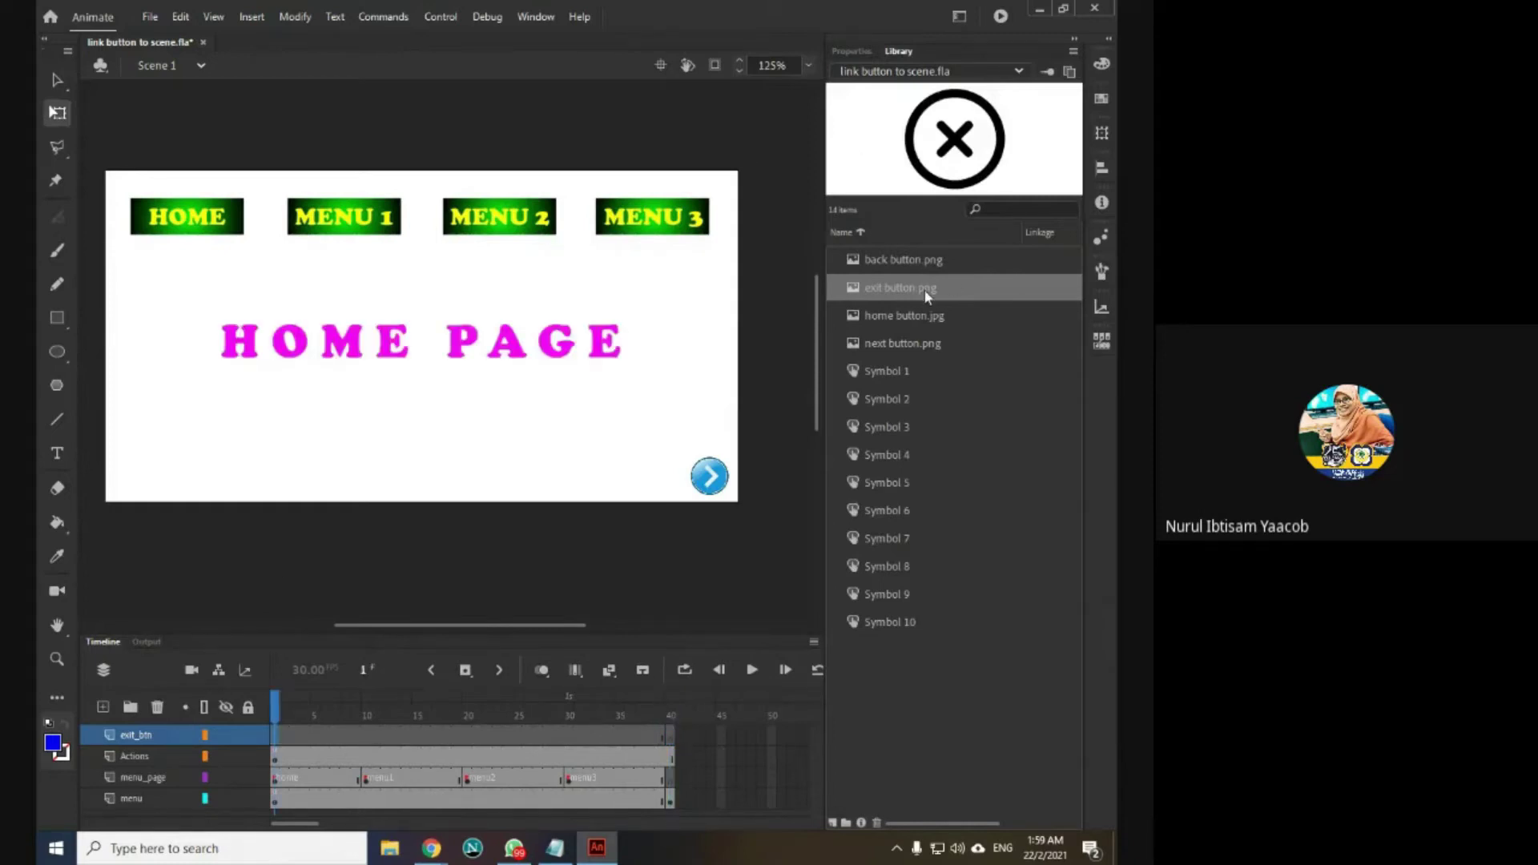
drag(926, 292, 422, 369)
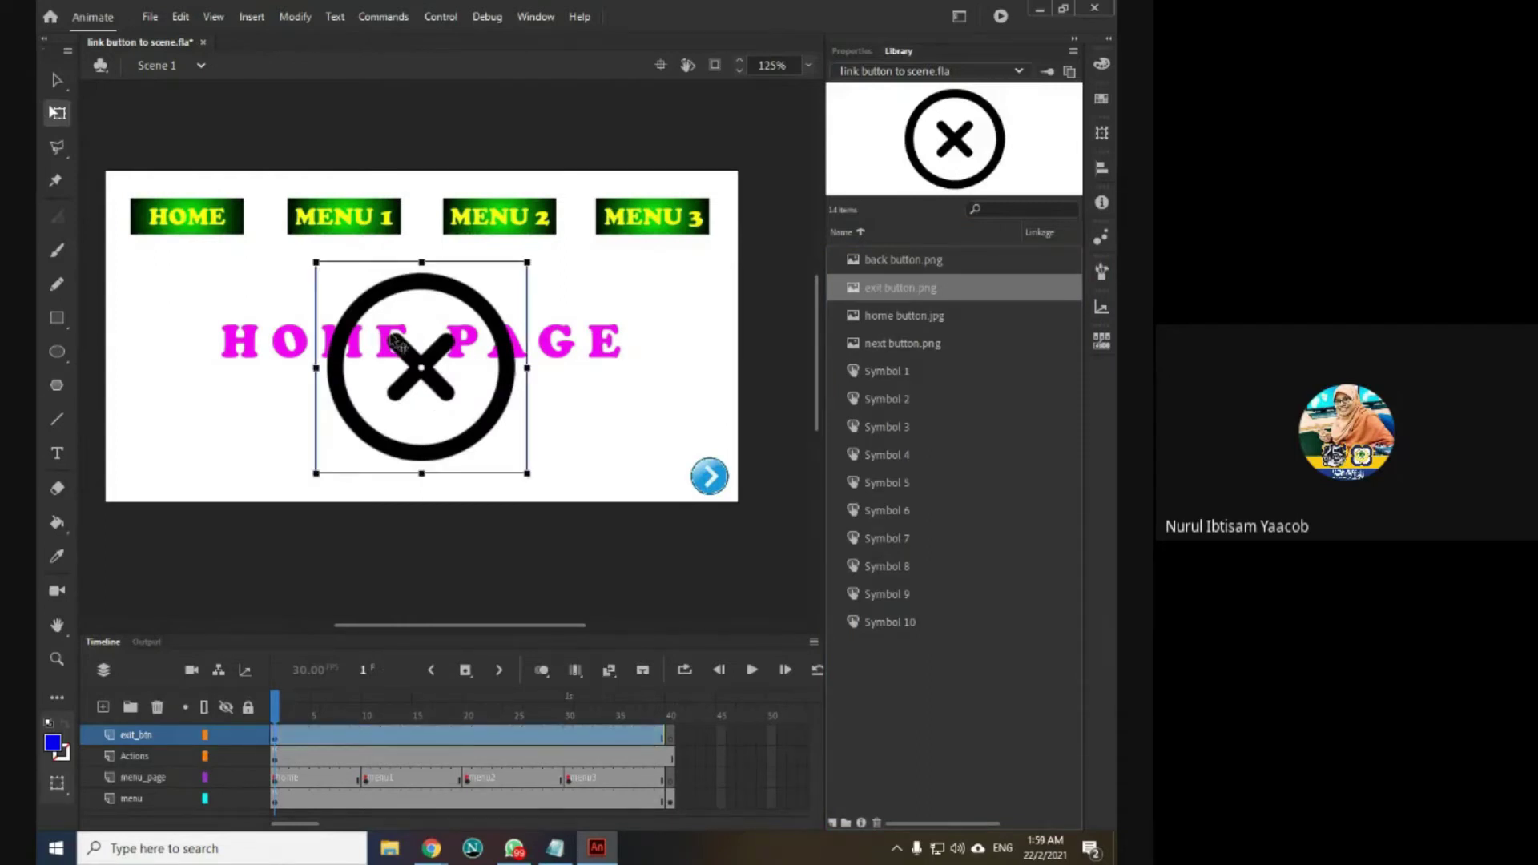
drag(317, 268, 144, 468)
click(240, 452)
click(138, 475)
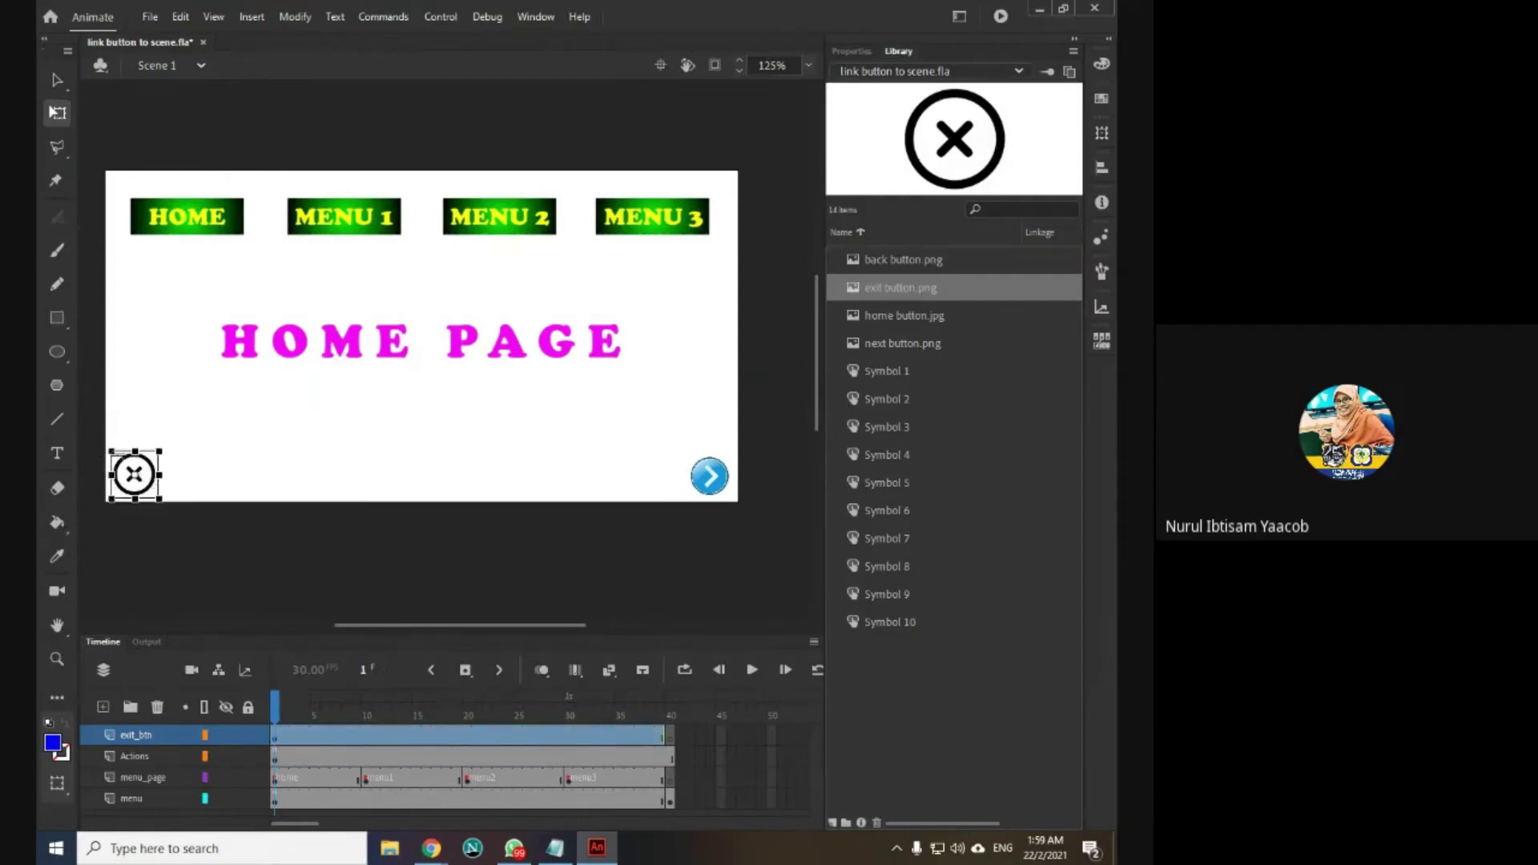
drag(111, 452, 117, 455)
click(267, 467)
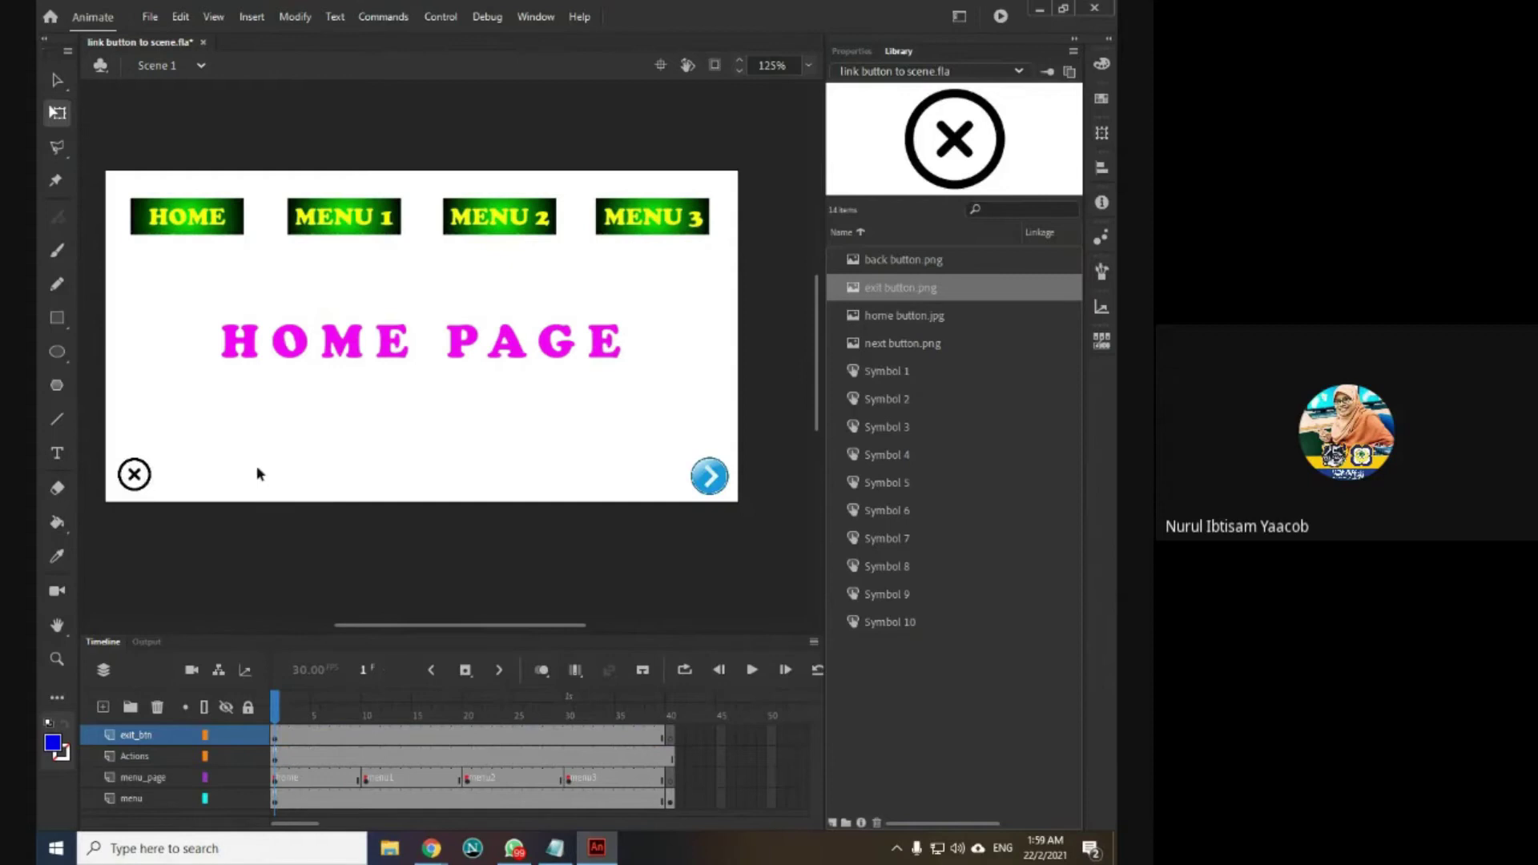
Step: Convert the exit image on the stage to a symbol of type Button, keeping the default name
click(143, 480)
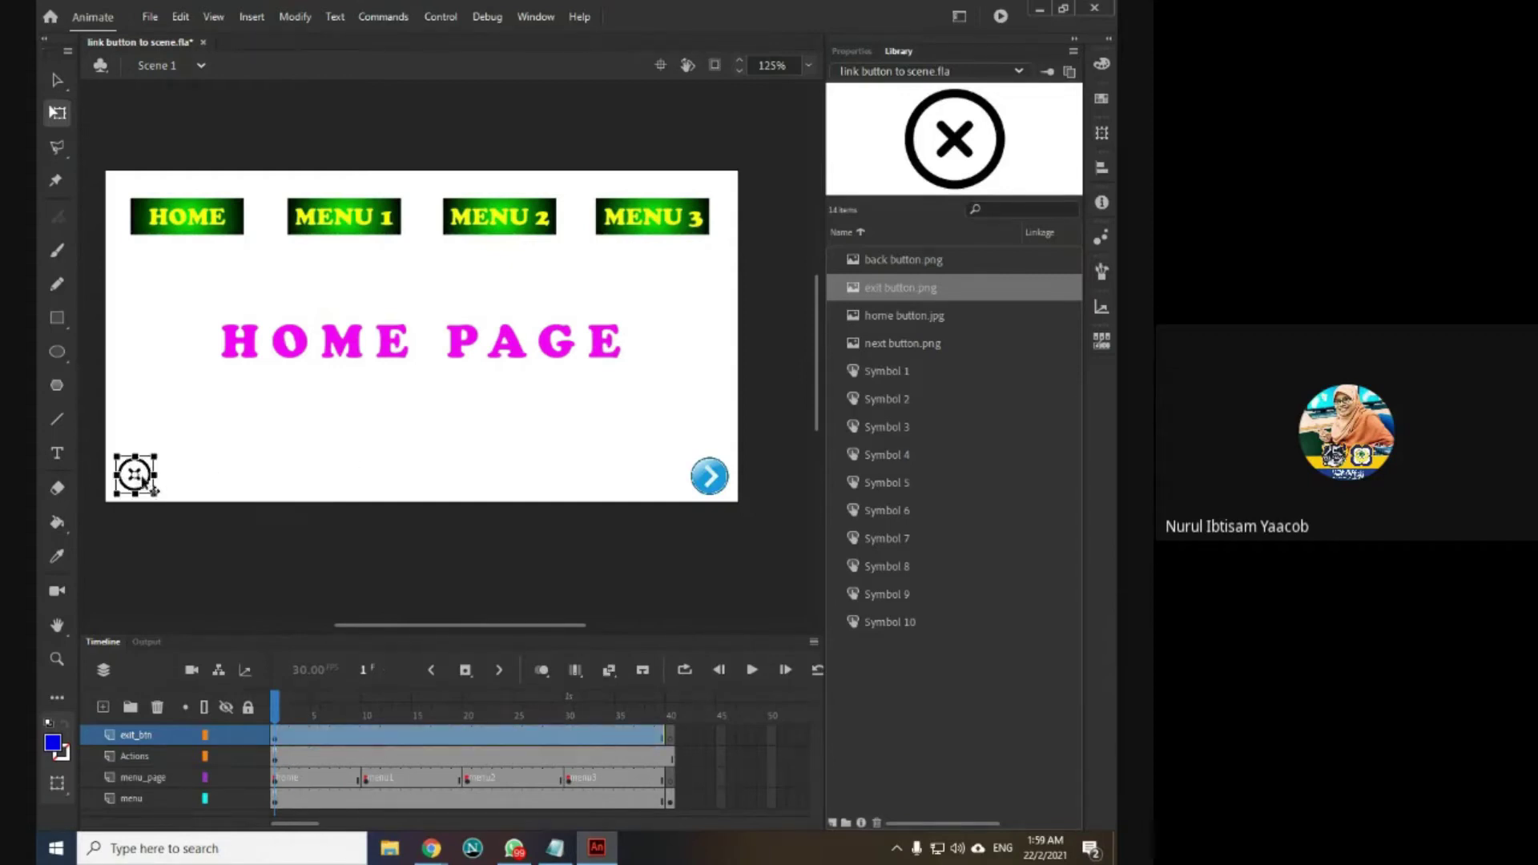
right_click(144, 482)
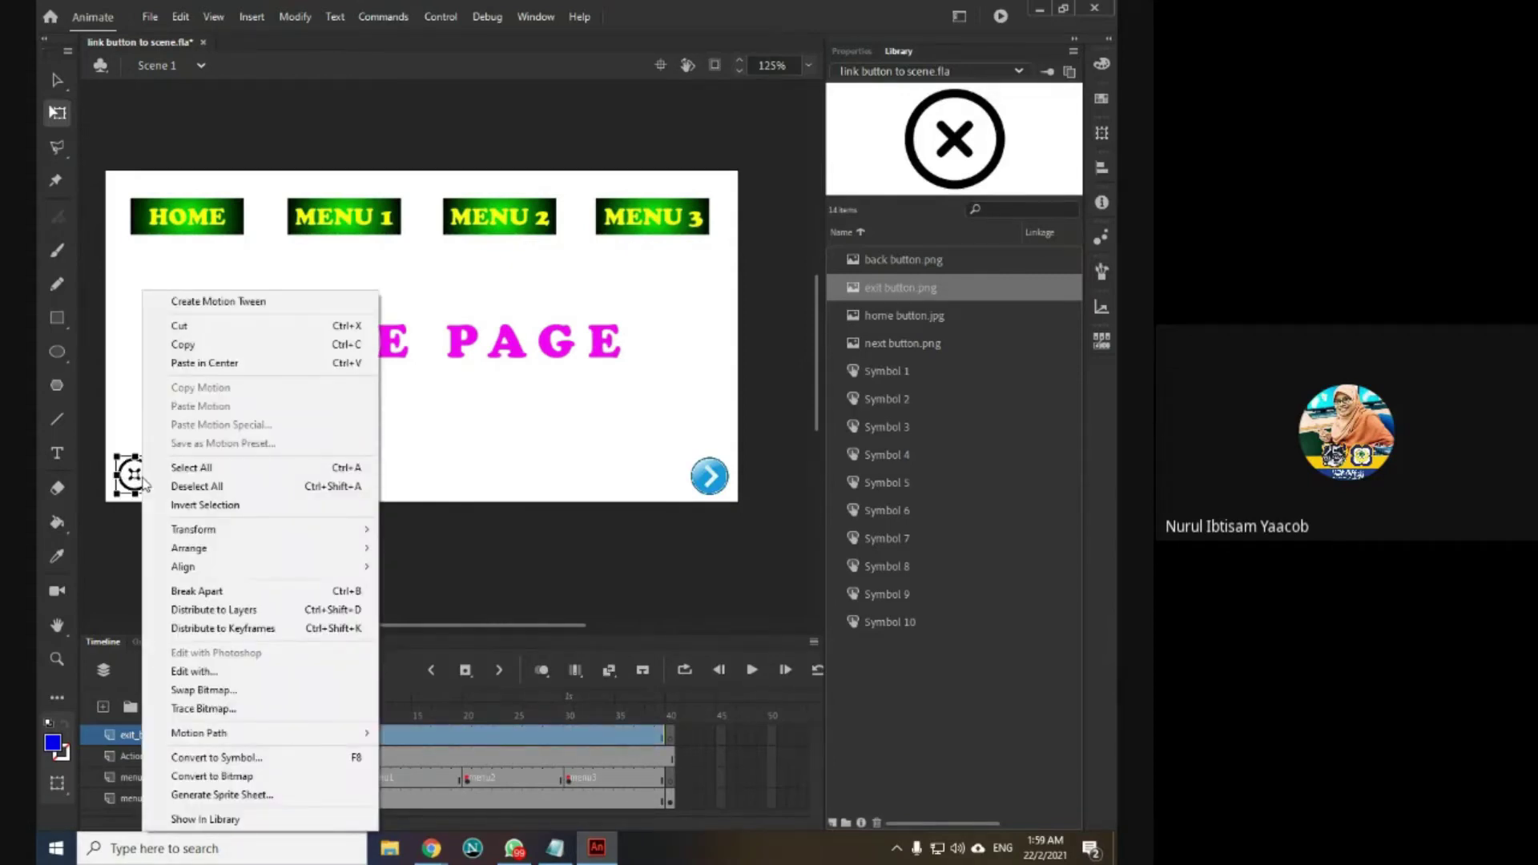
click(255, 759)
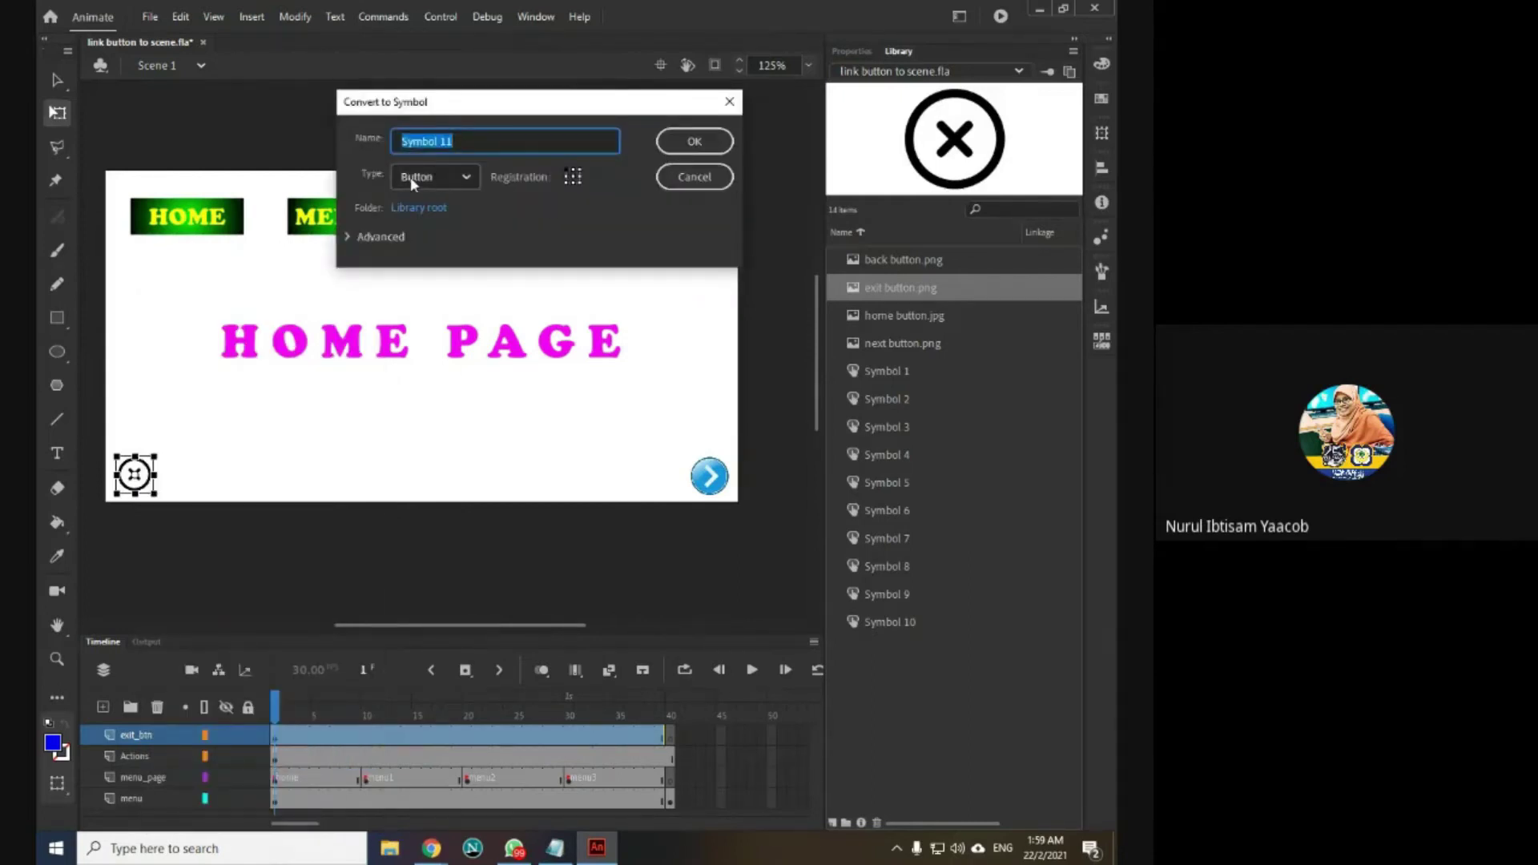
click(675, 142)
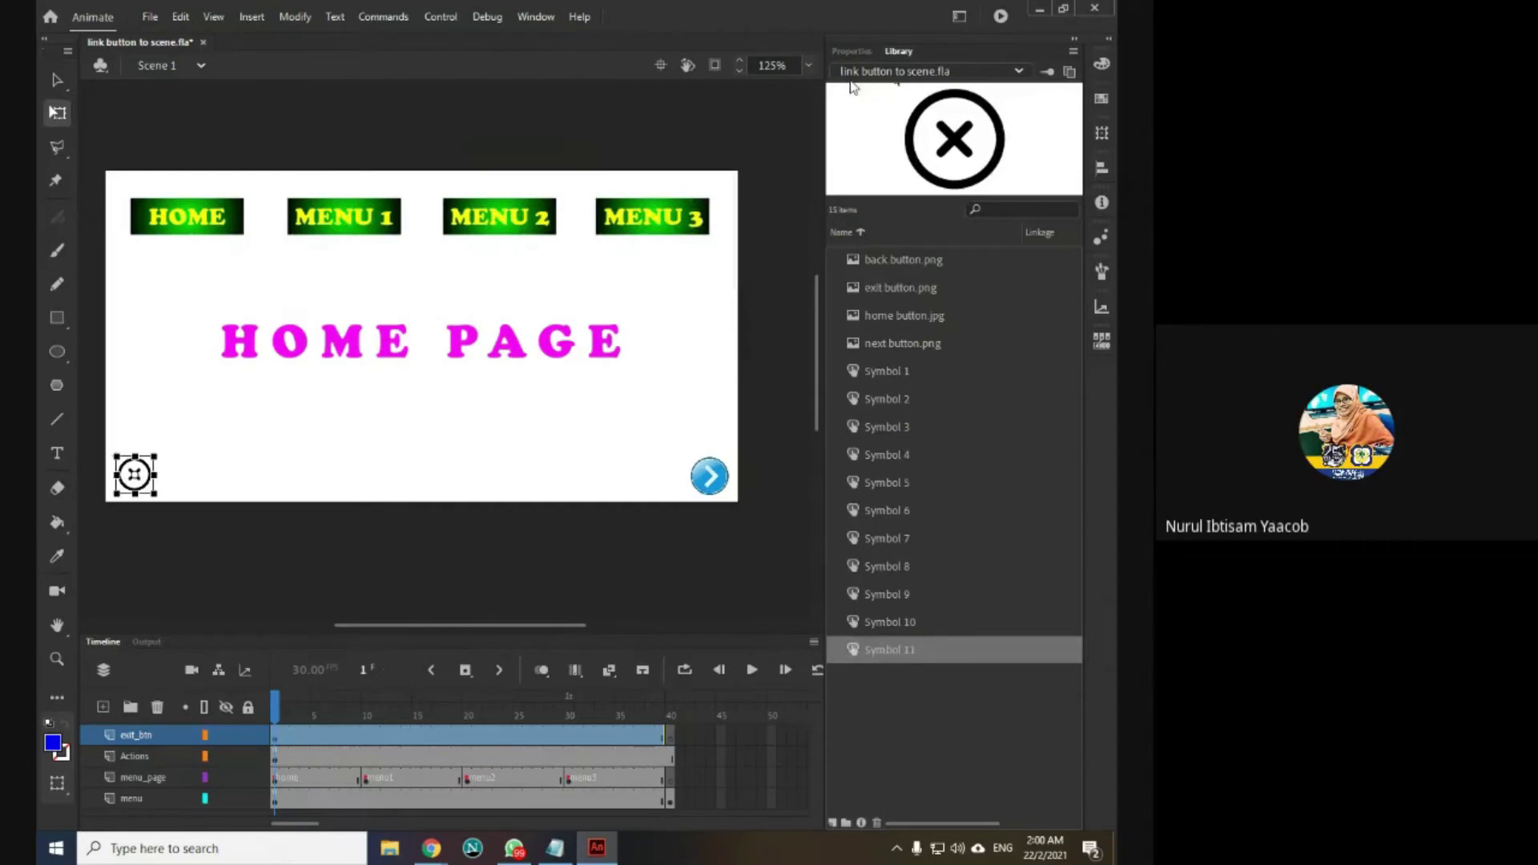
Step: Give the exit button the instance name exitBTN
click(867, 48)
click(920, 159)
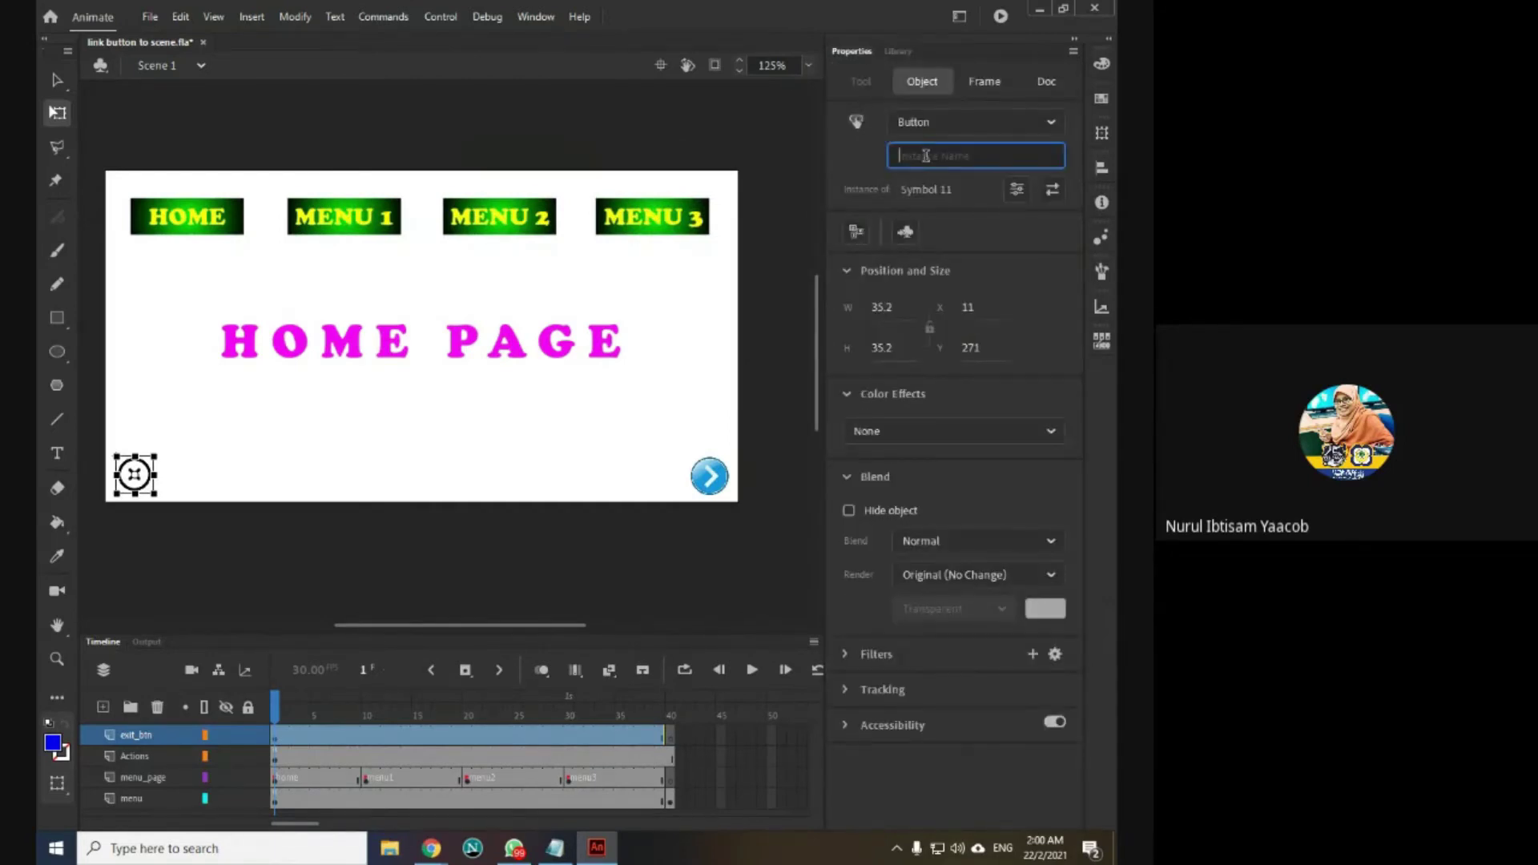
text(exitBT)
key(Return)
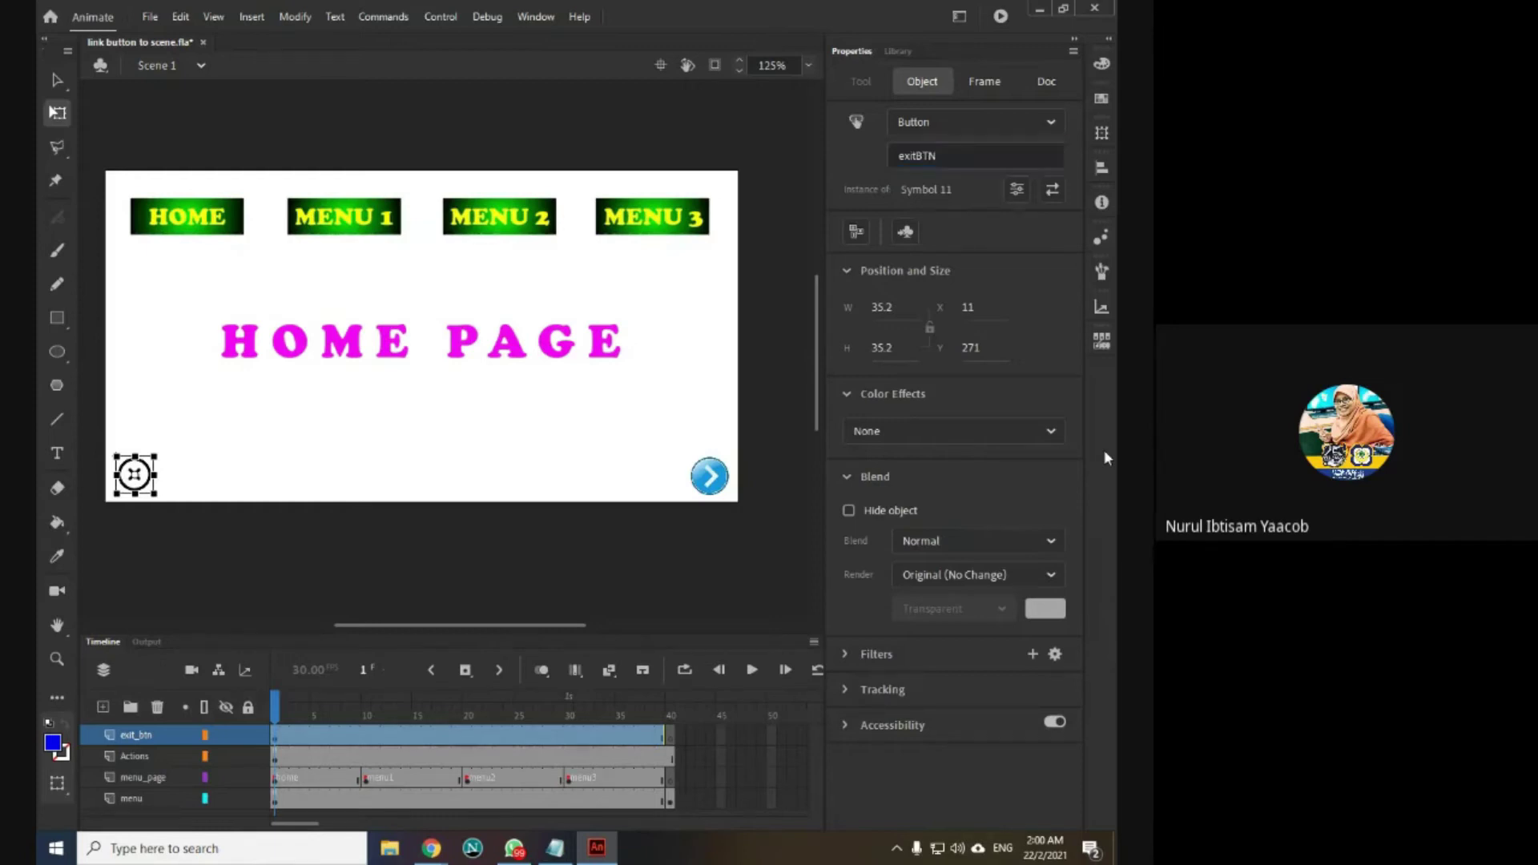
click(439, 453)
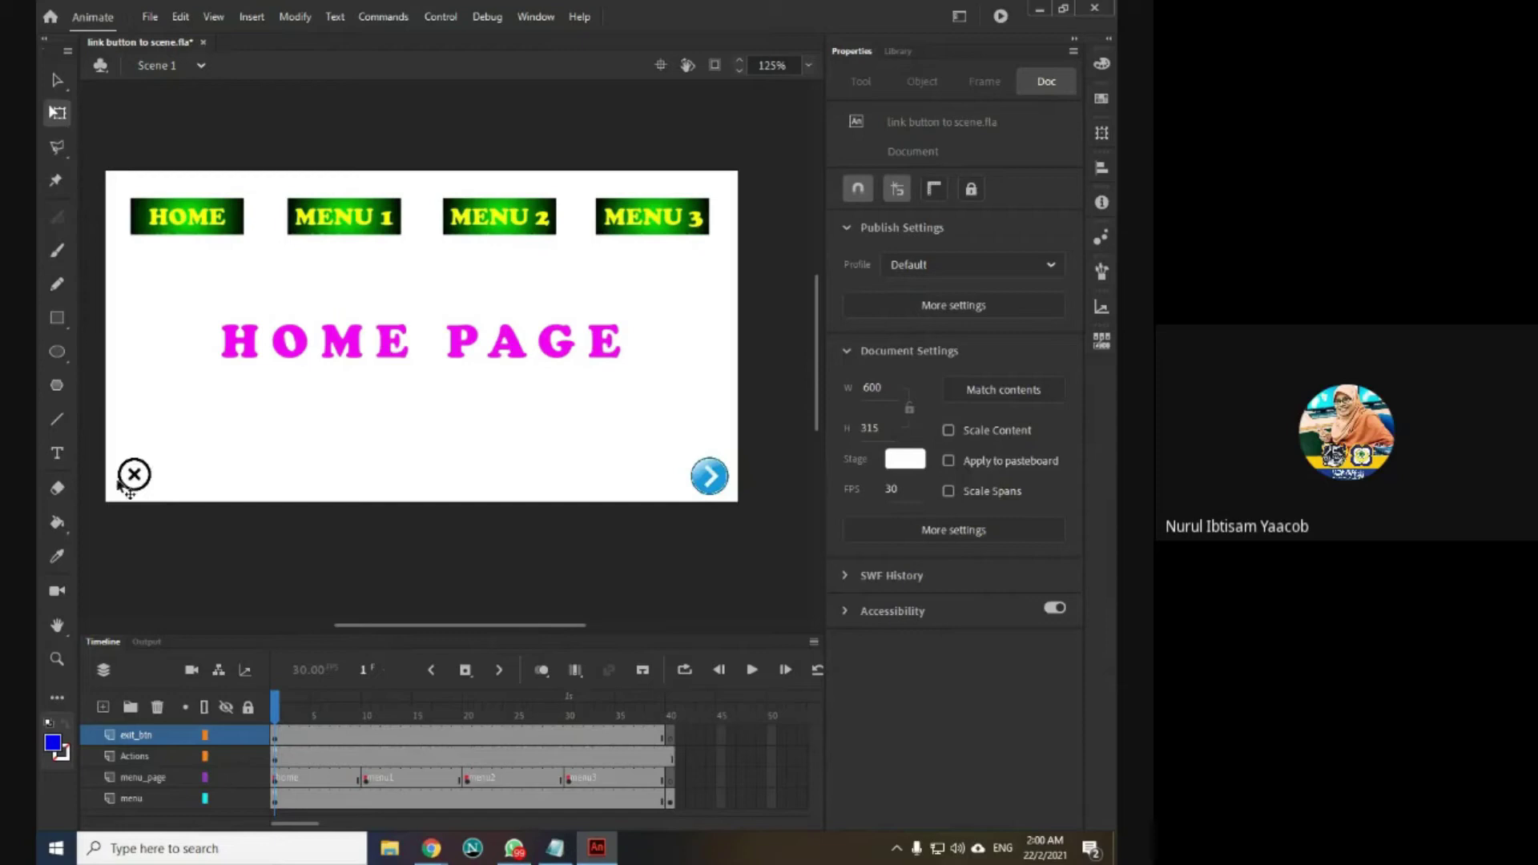
Step: Apply the ActionScript Timeline Navigation snippet Click to Go to Frame and Stop to the exit button
click(137, 478)
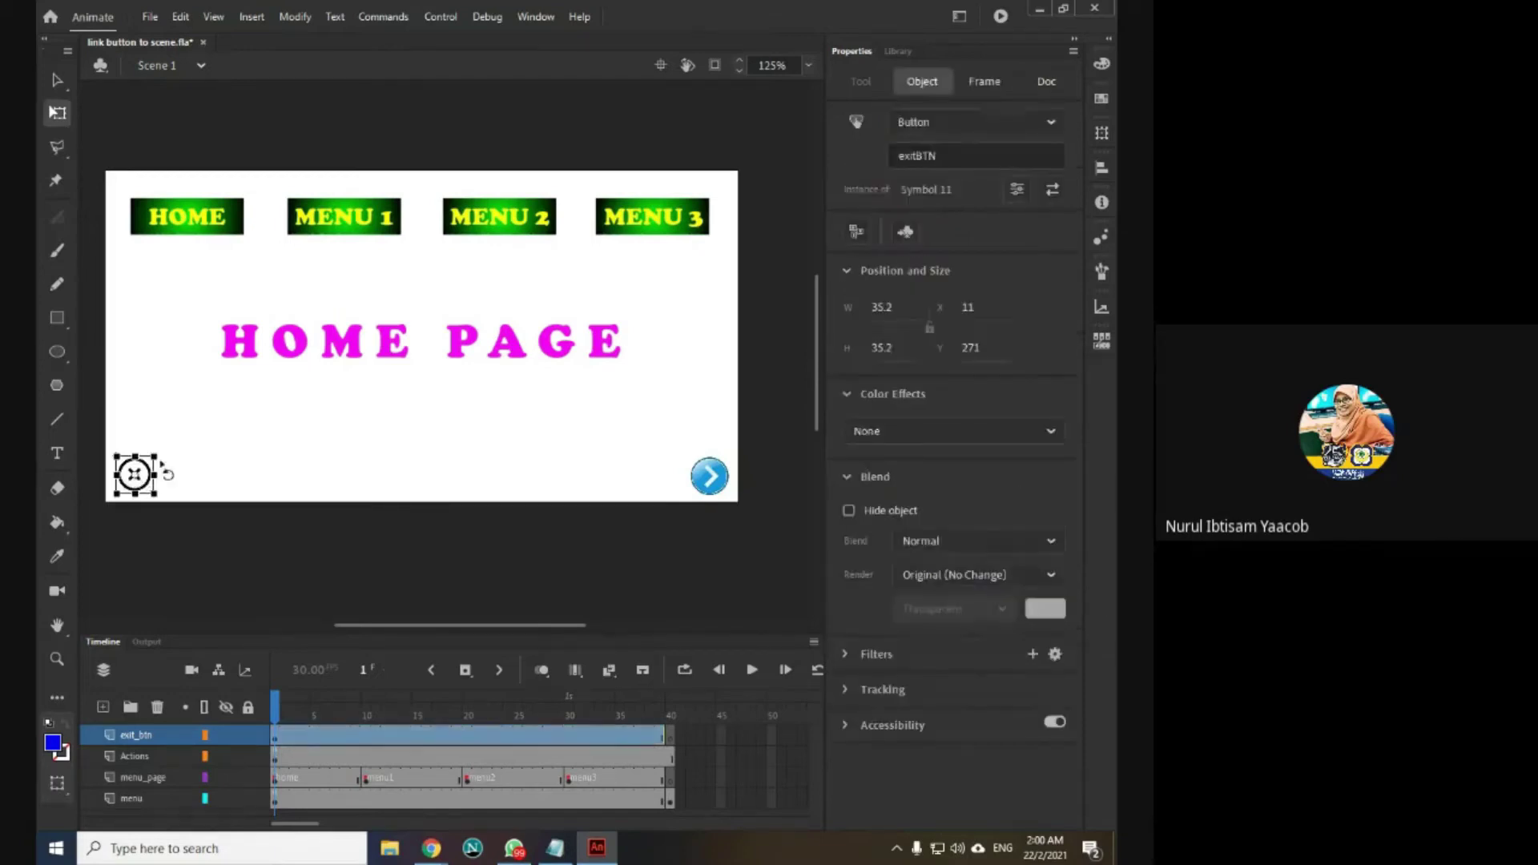
click(534, 18)
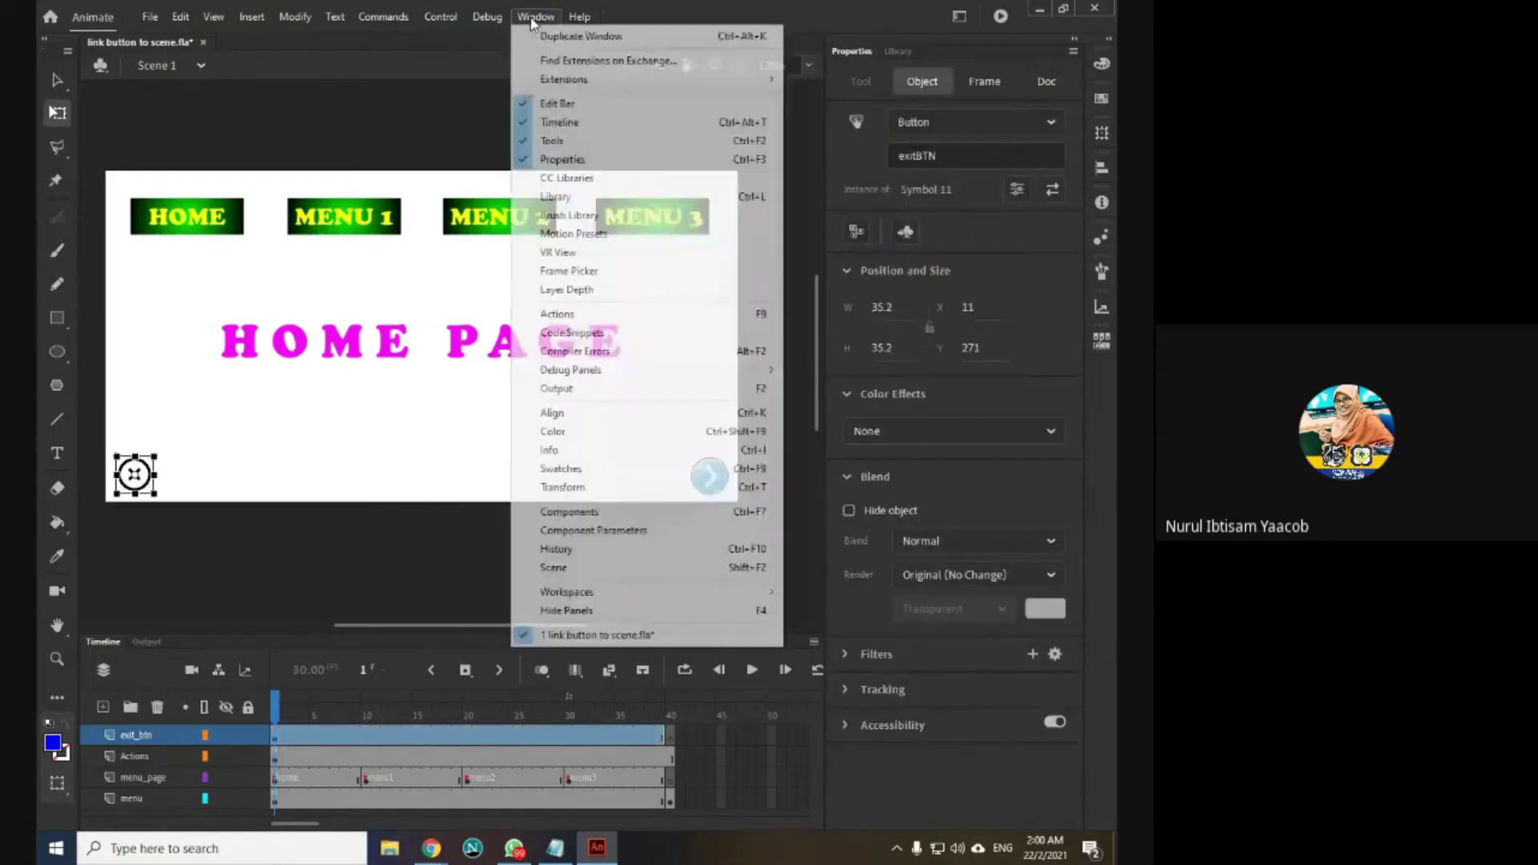
click(572, 332)
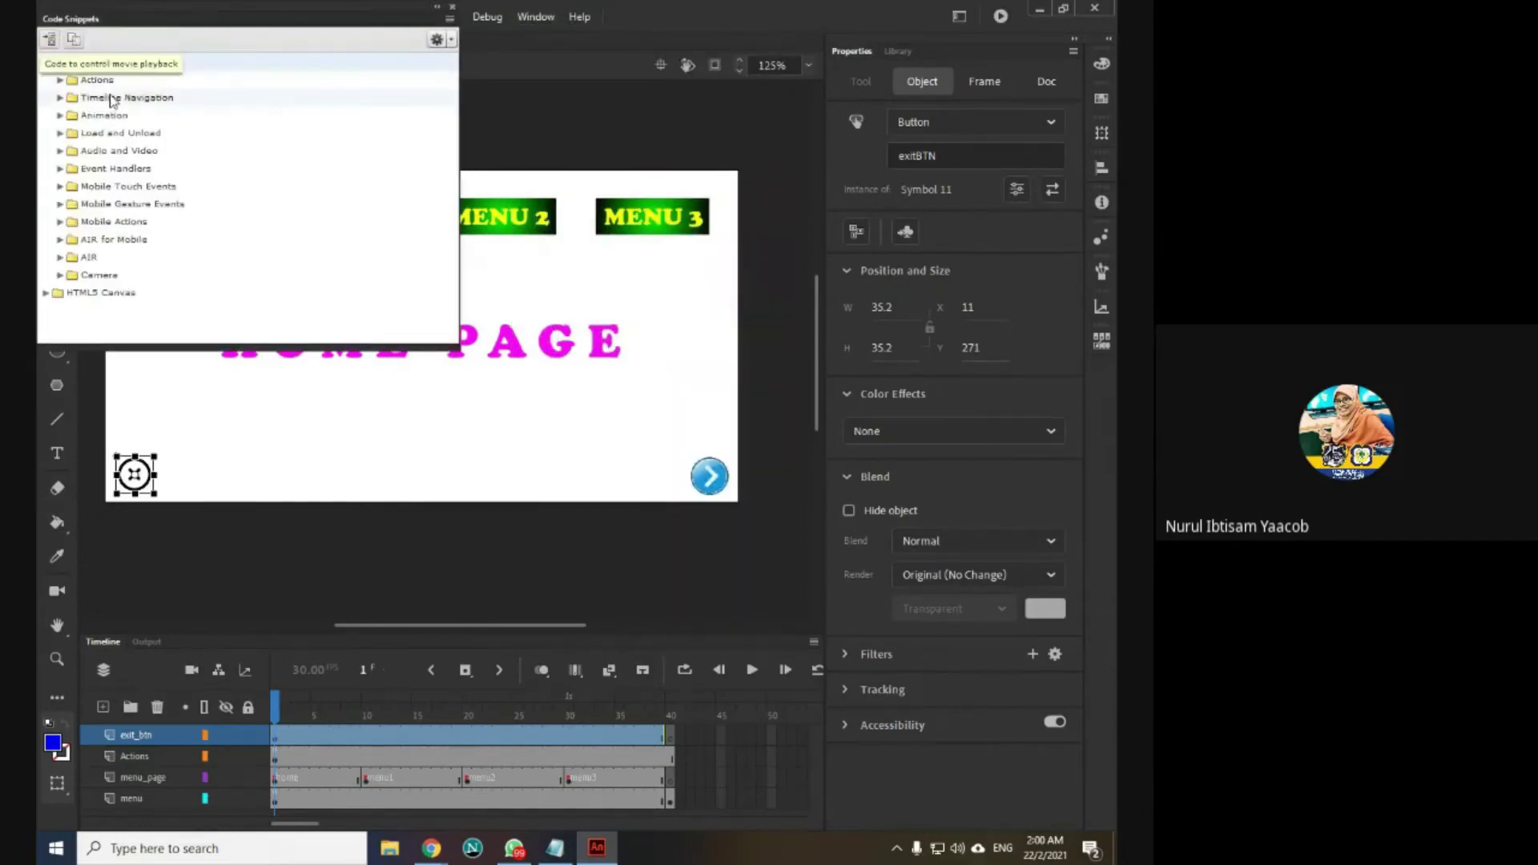
double_click(128, 97)
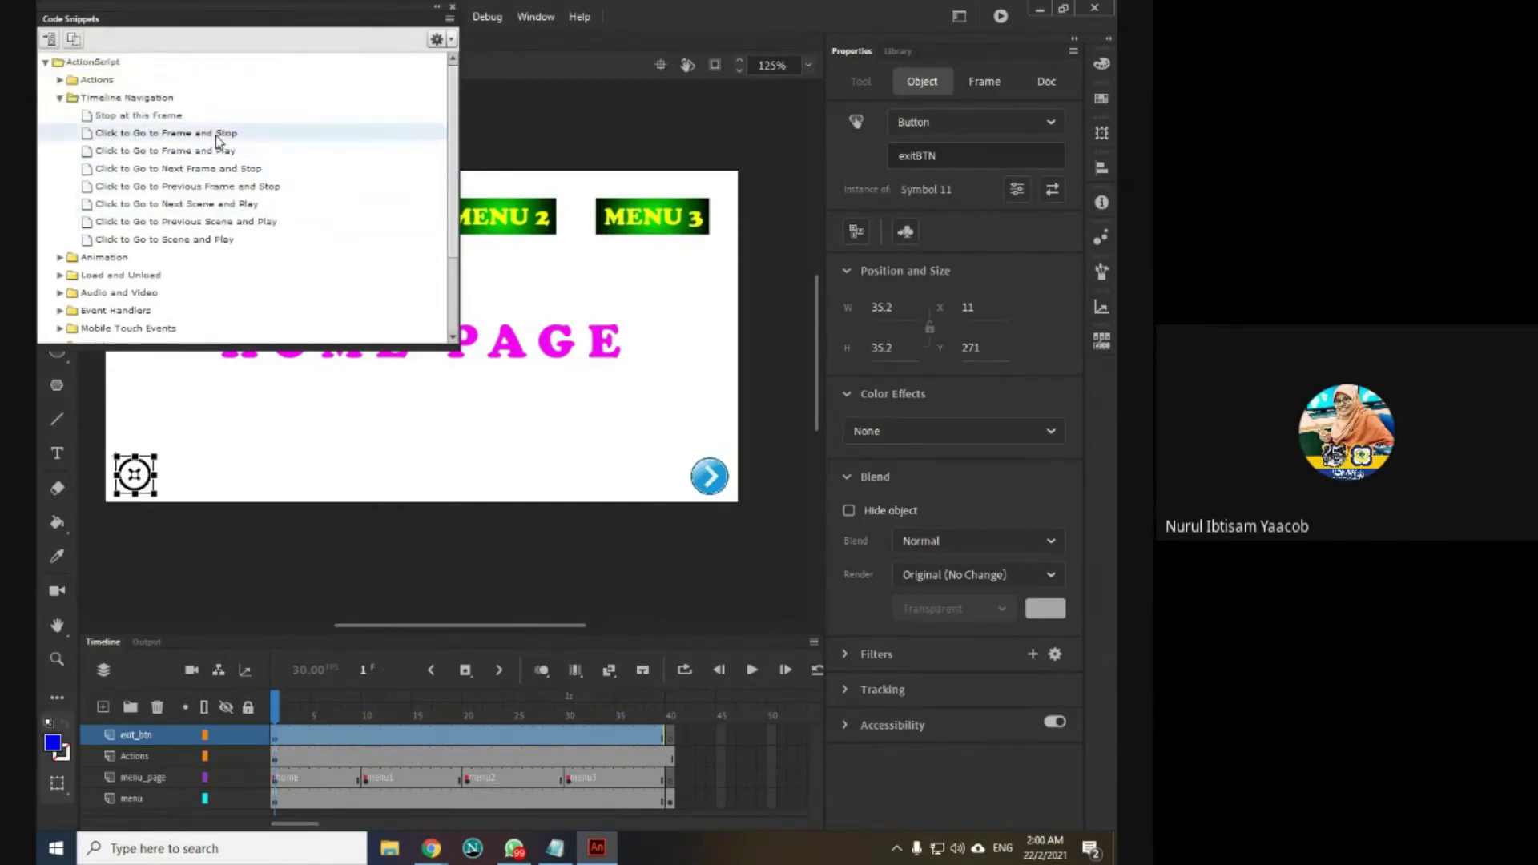
double_click(217, 134)
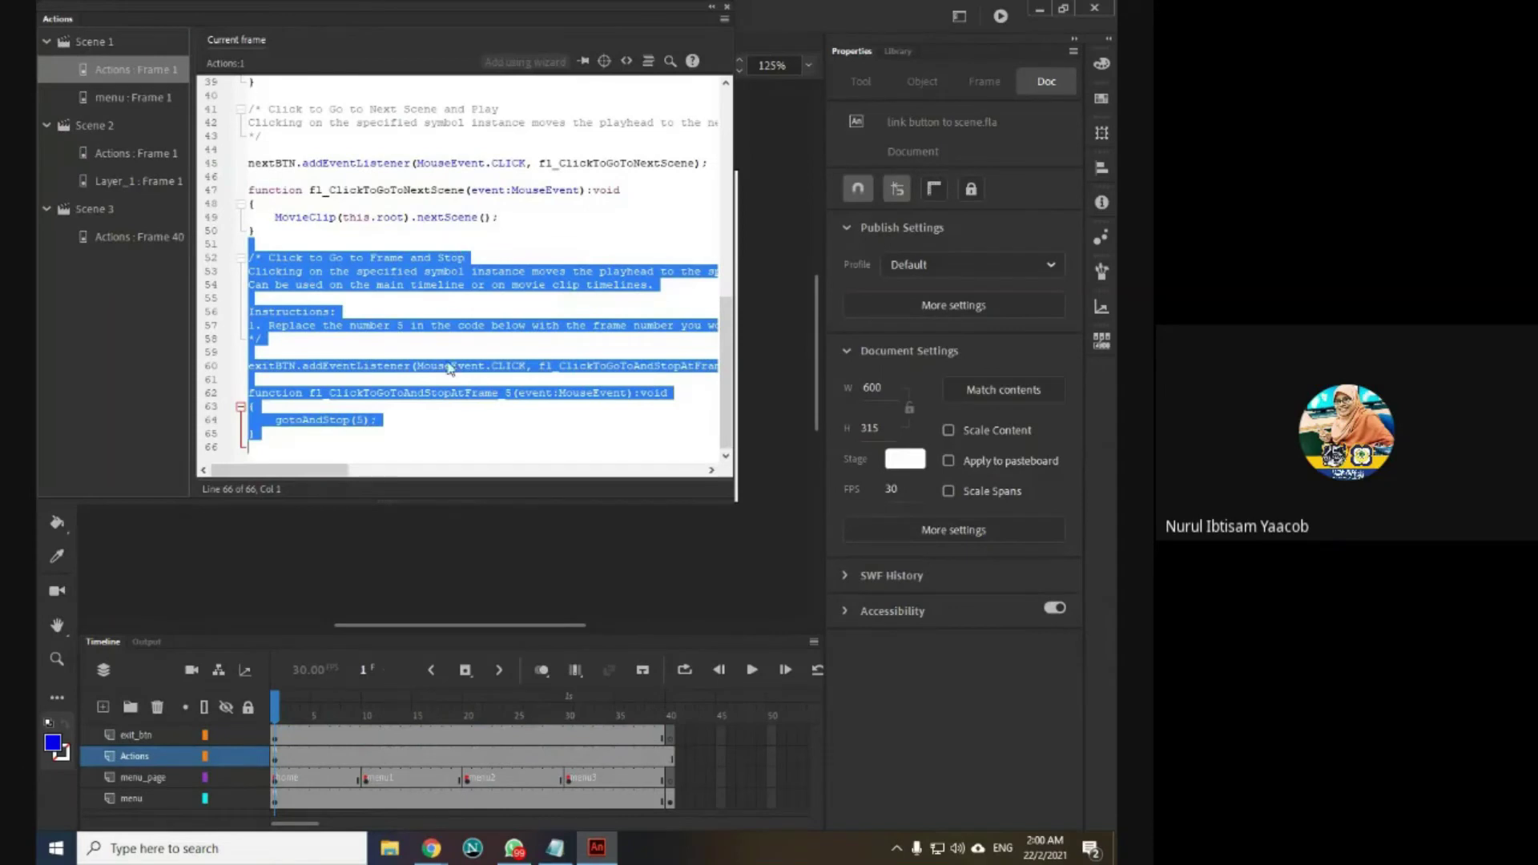
Step: Replace gotoAndStop(5) in the exit button's click function with fscommand ("quit"), consulting the command noted in Notepad
click(430, 407)
double_click(271, 365)
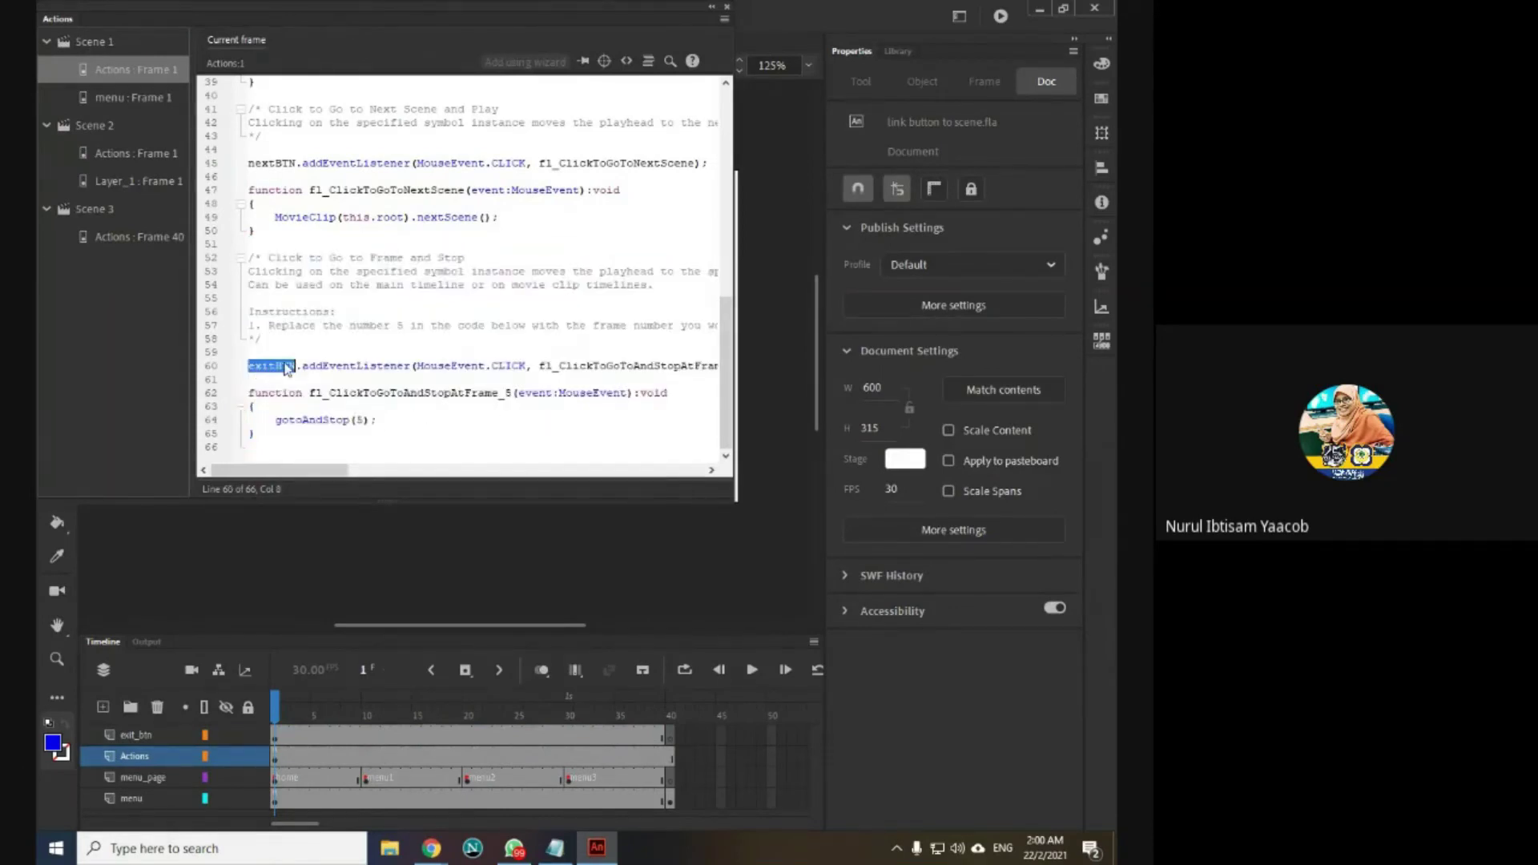
click(416, 433)
drag(370, 420, 277, 420)
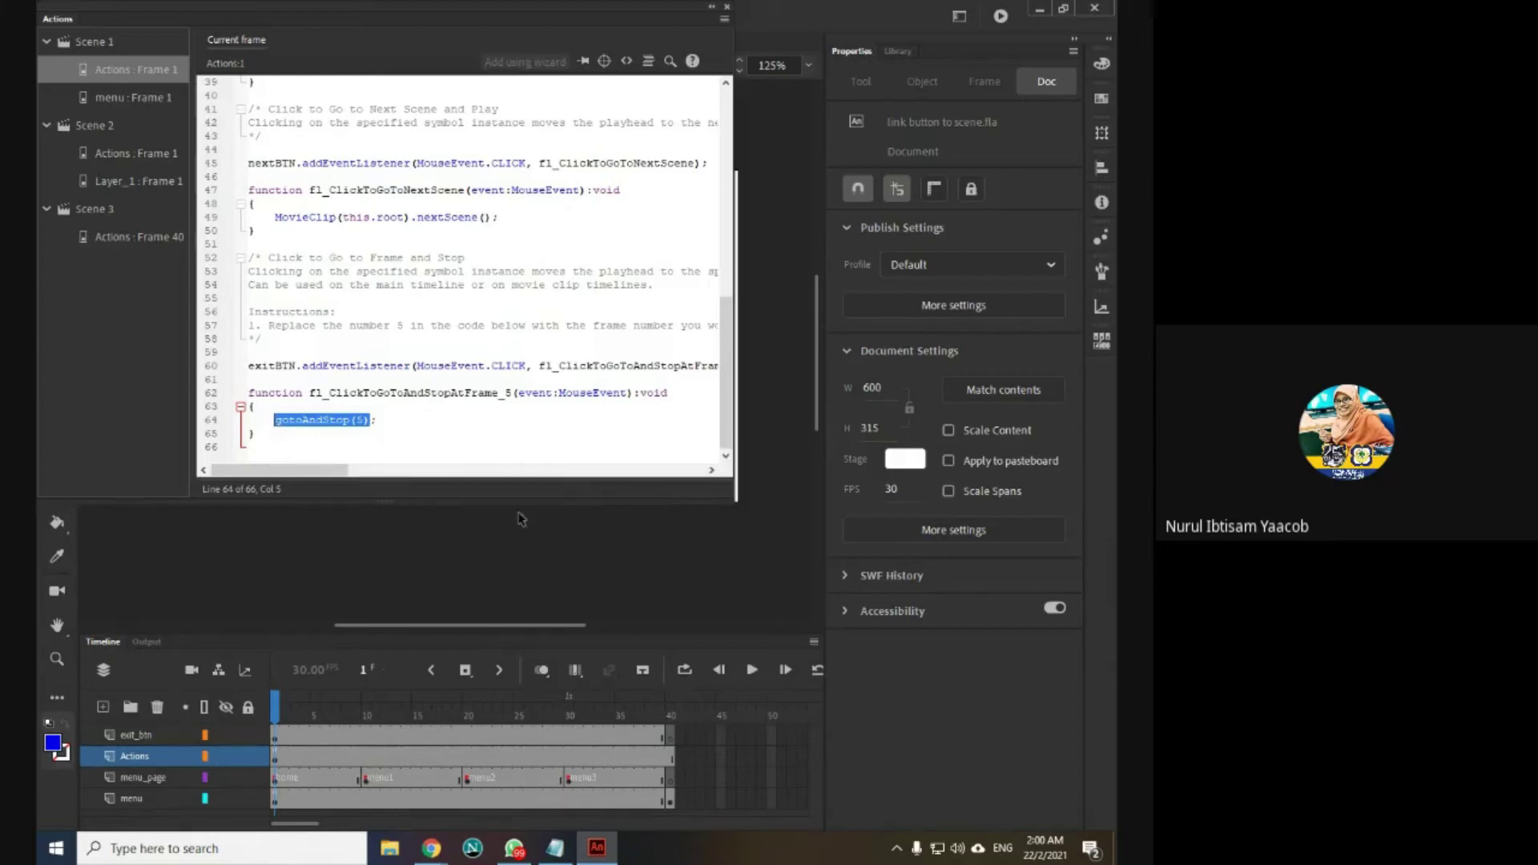
click(557, 850)
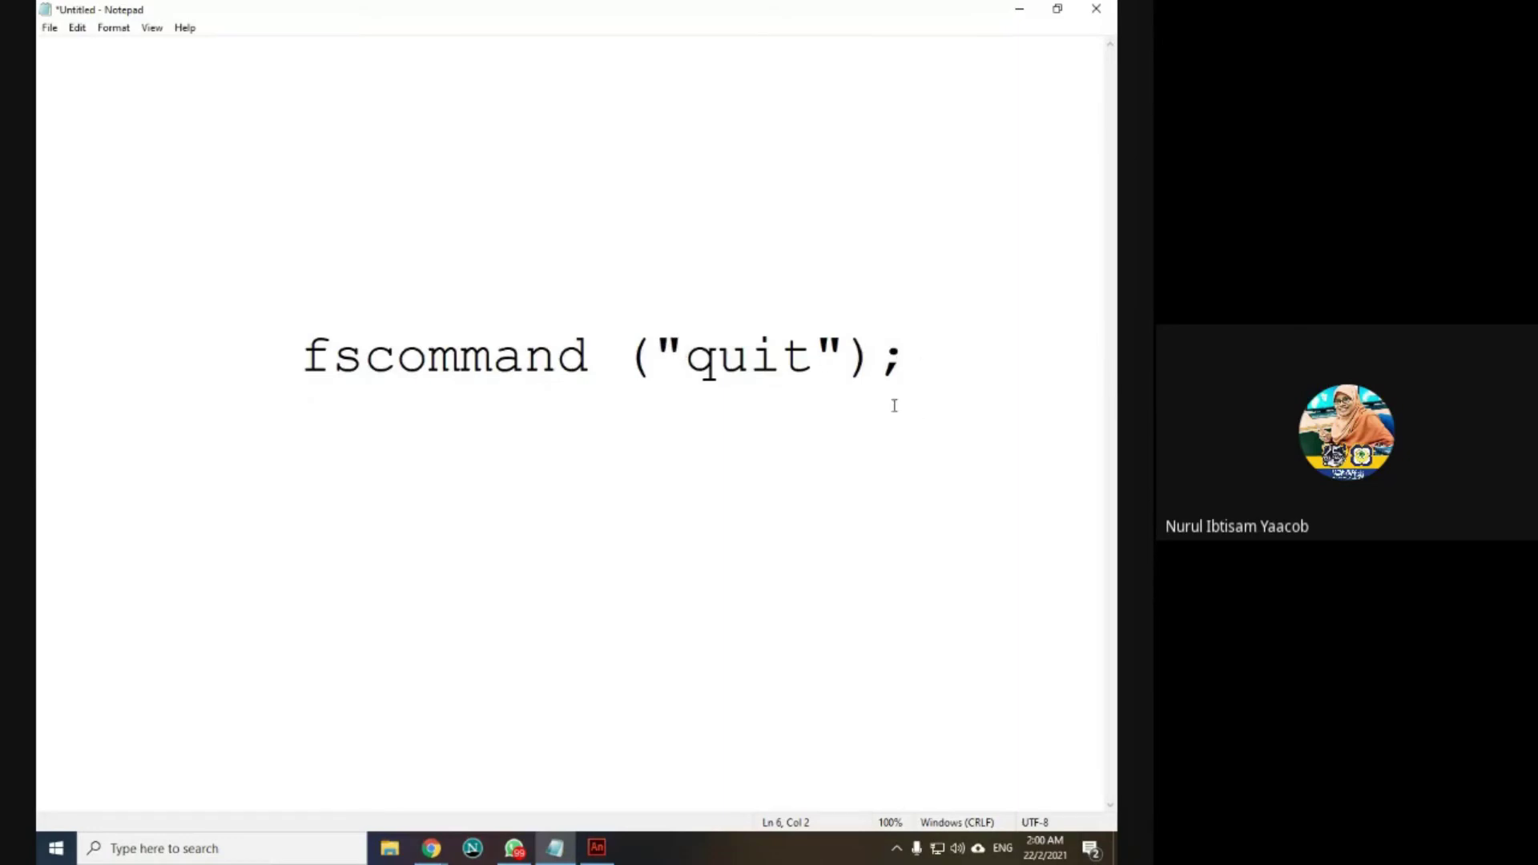
key(alt+Tab)
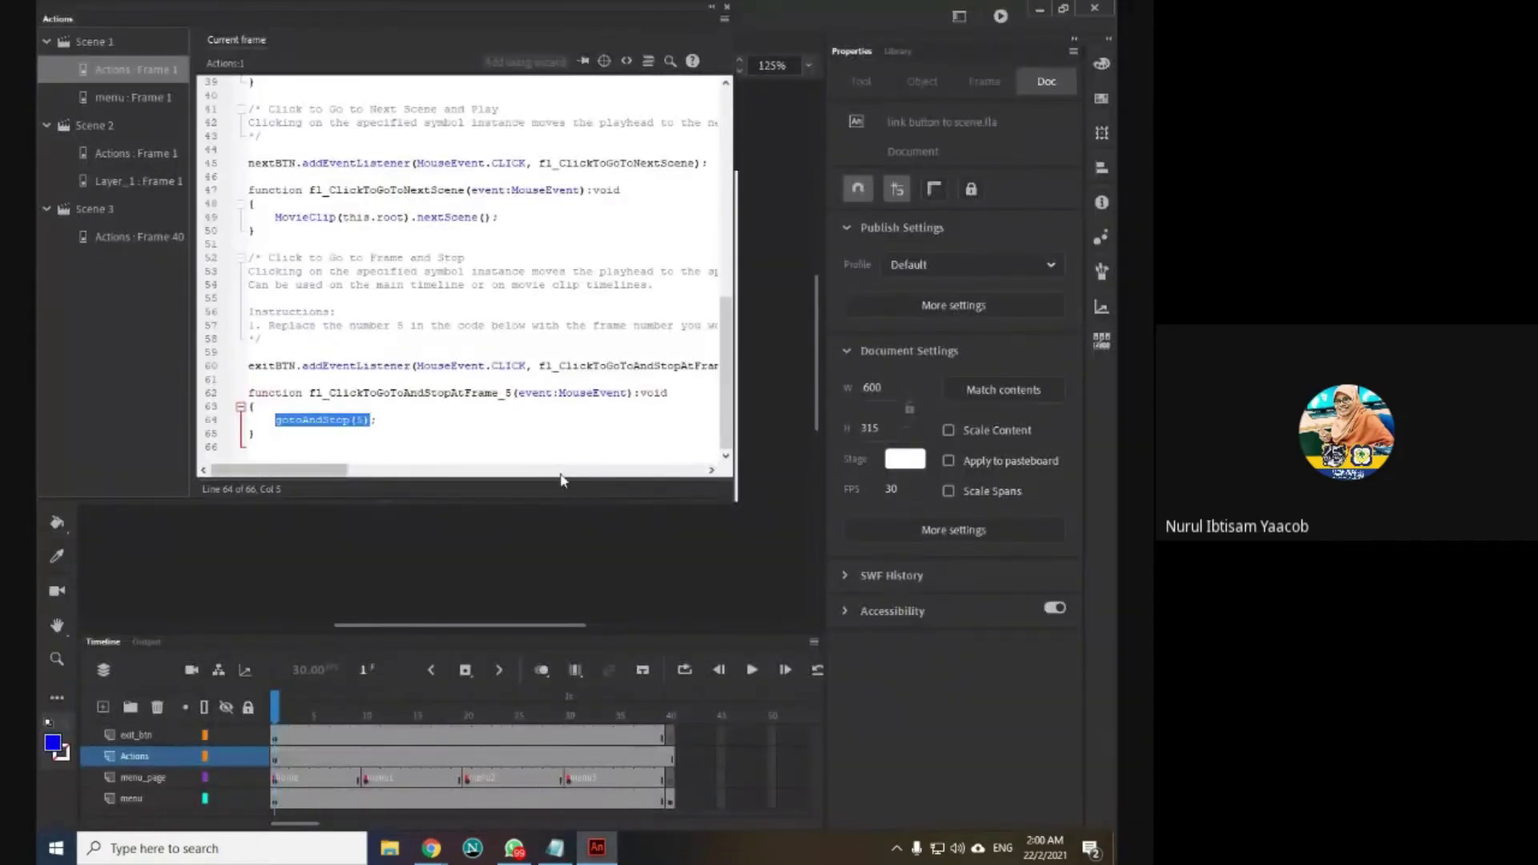
text(fscommand )
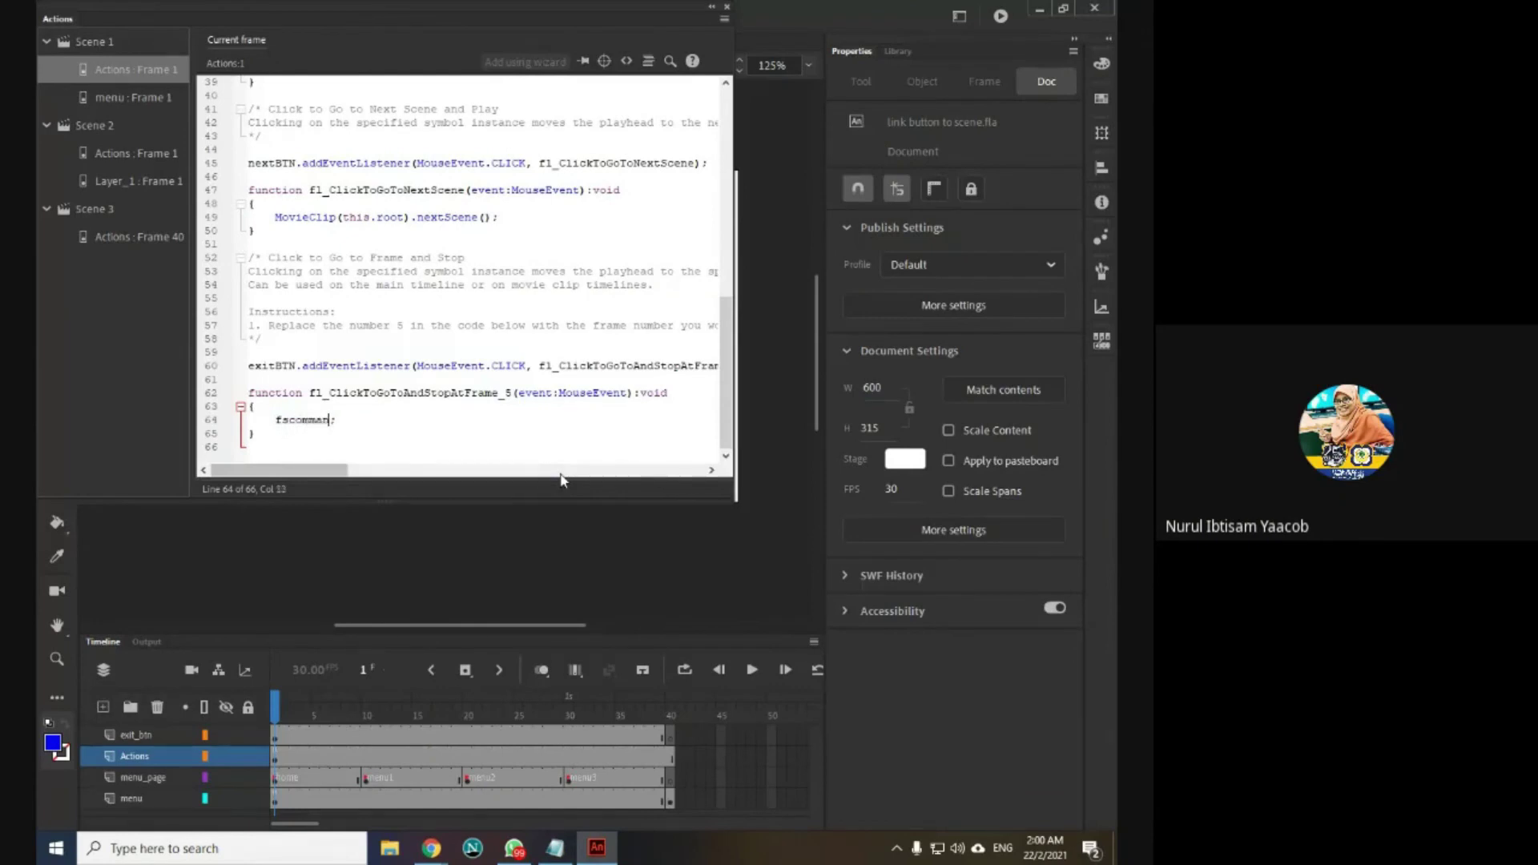
text(("quit"))
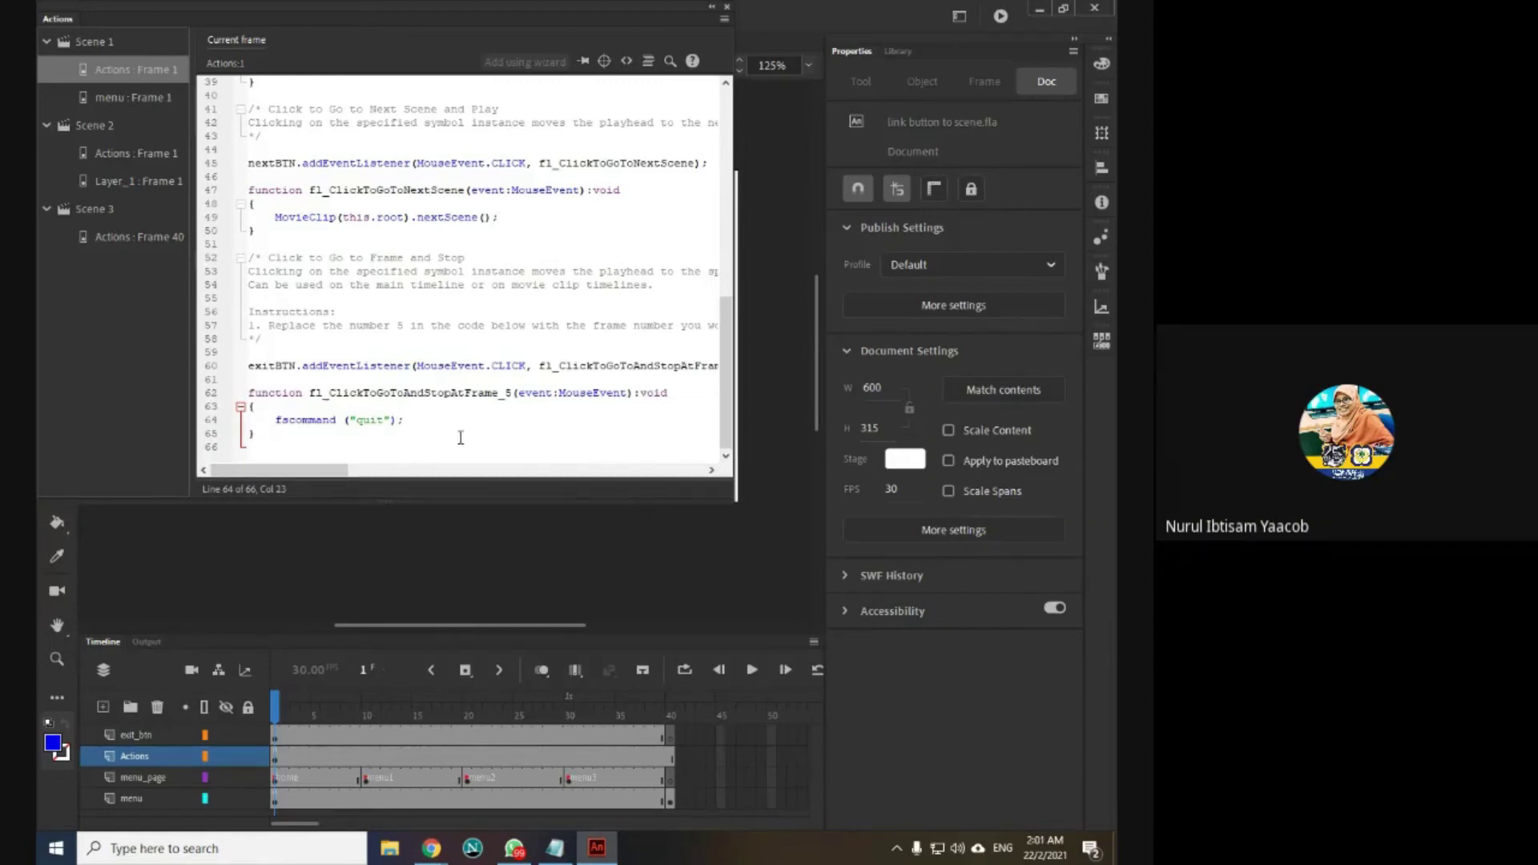
click(728, 9)
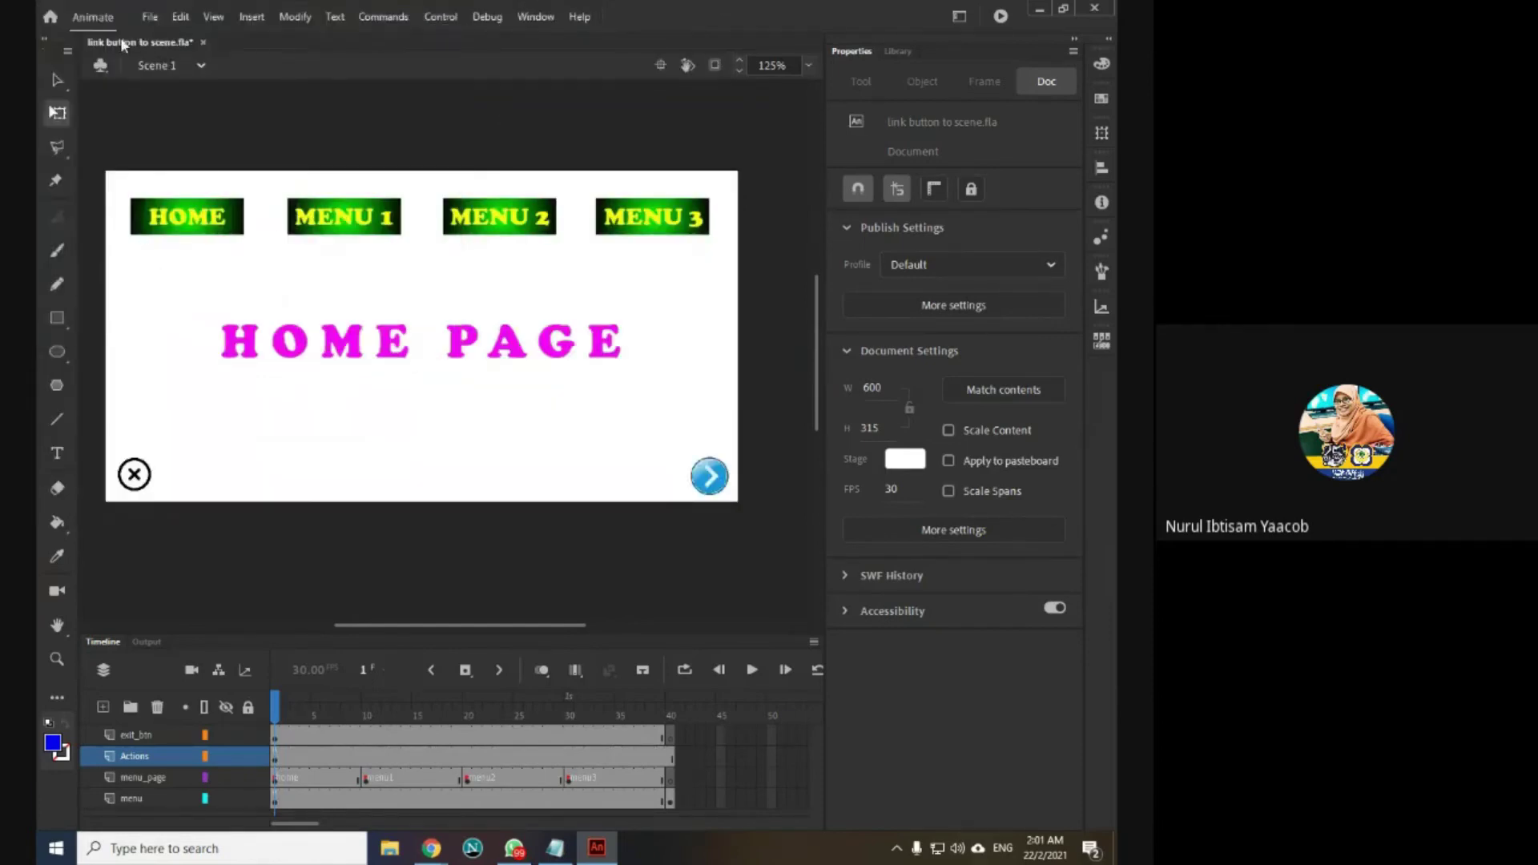
Step: Save a copy of the document to the Desktop as exit_button in Animate Document format and publish it
click(150, 18)
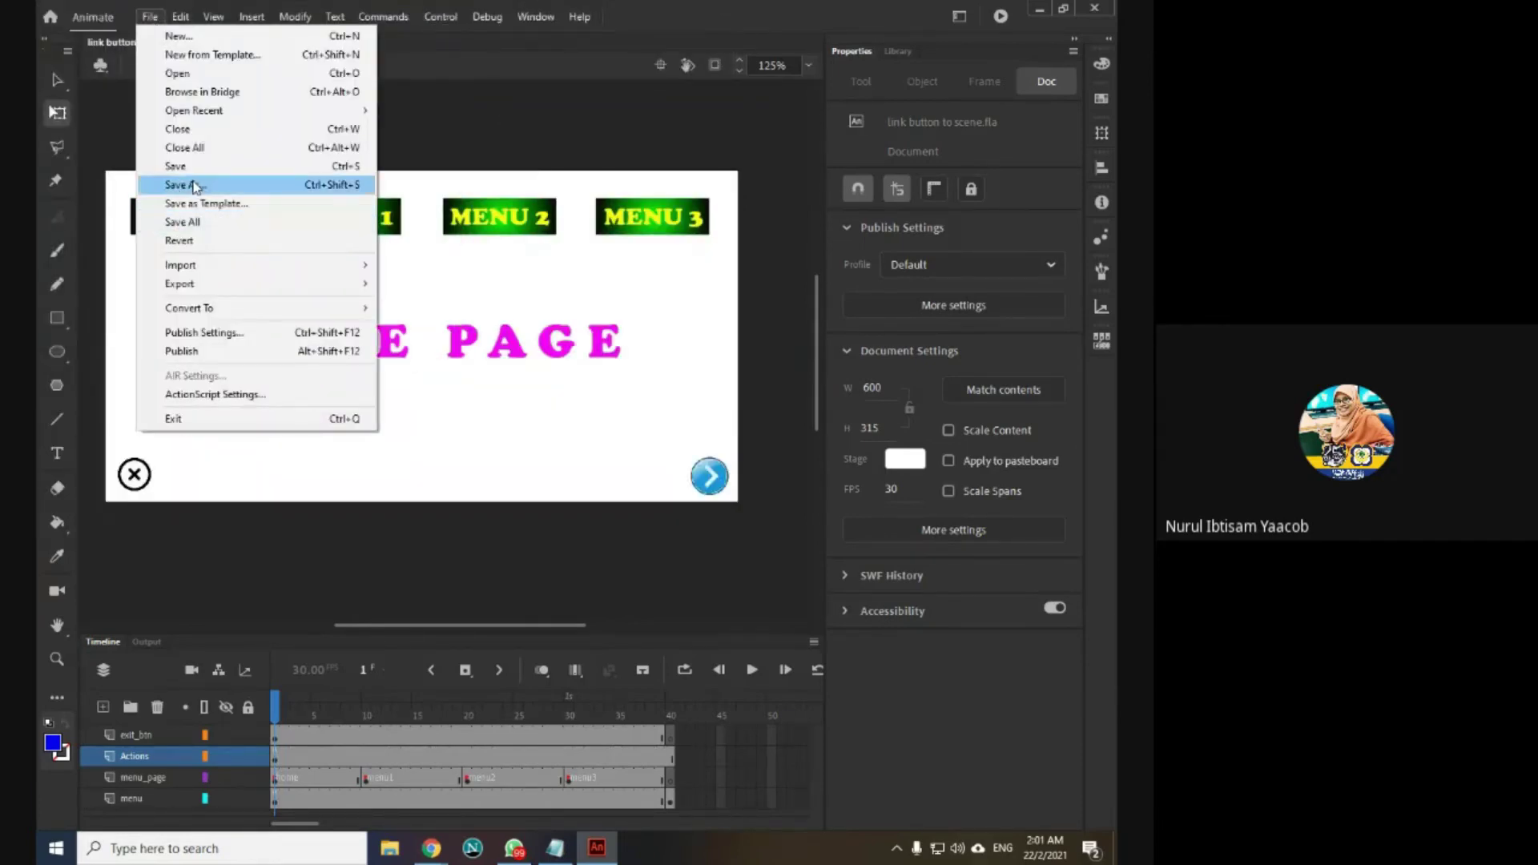
click(194, 185)
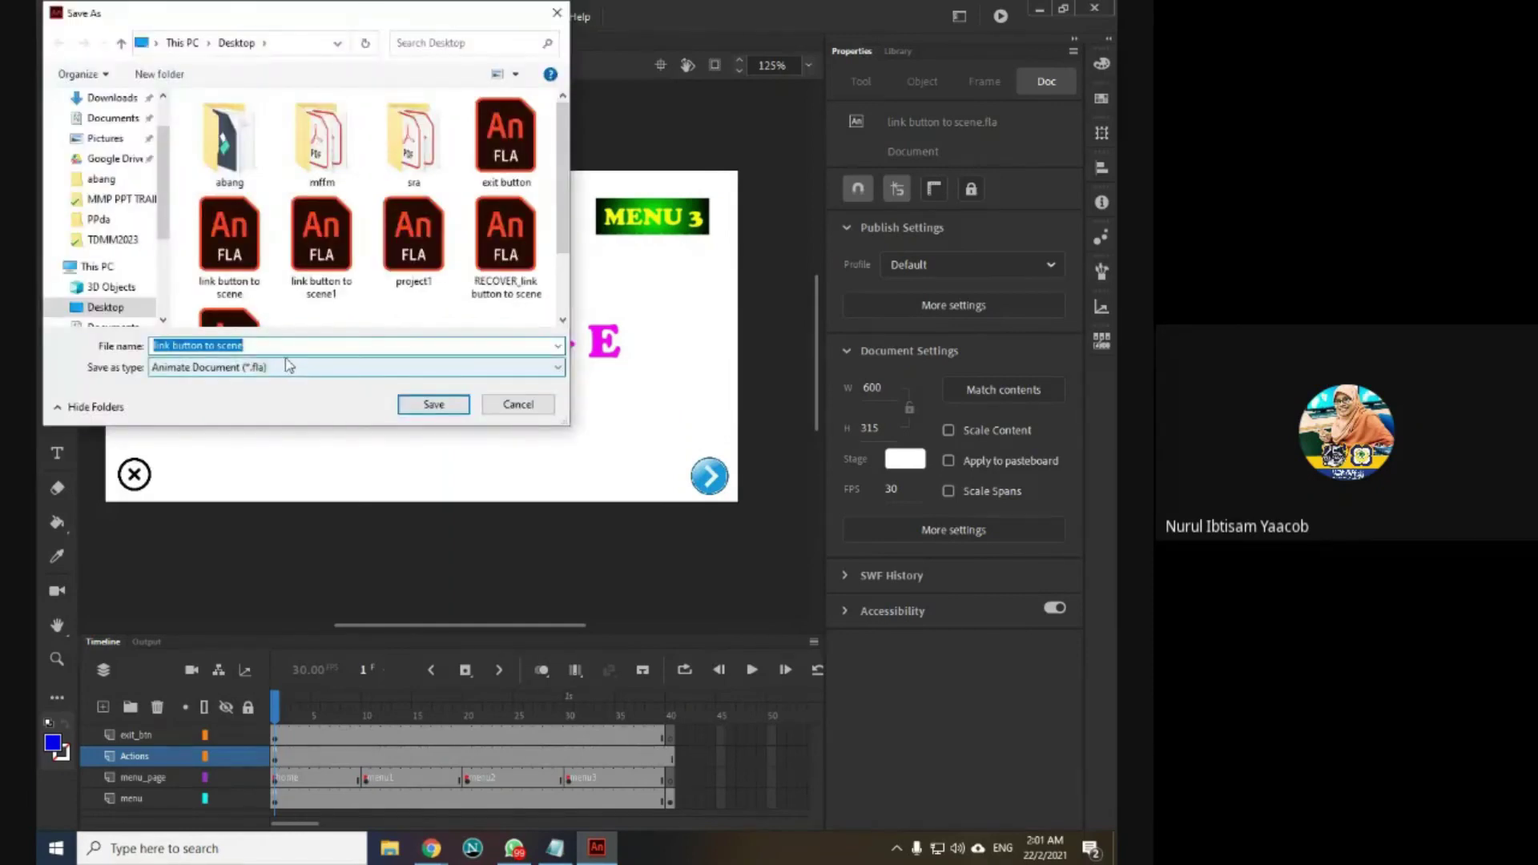
text(exit_button)
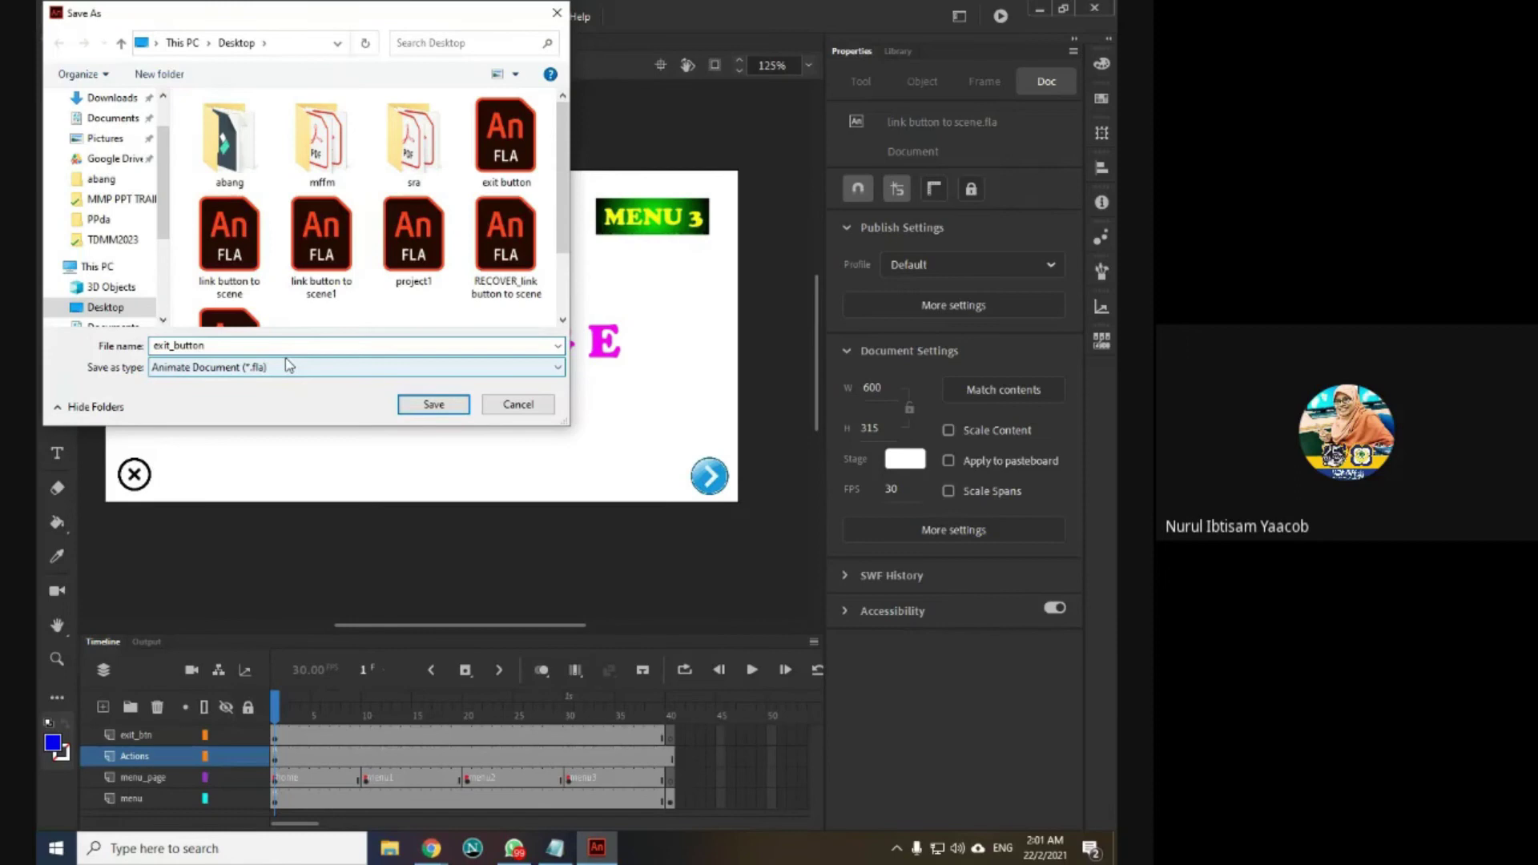
key(Return)
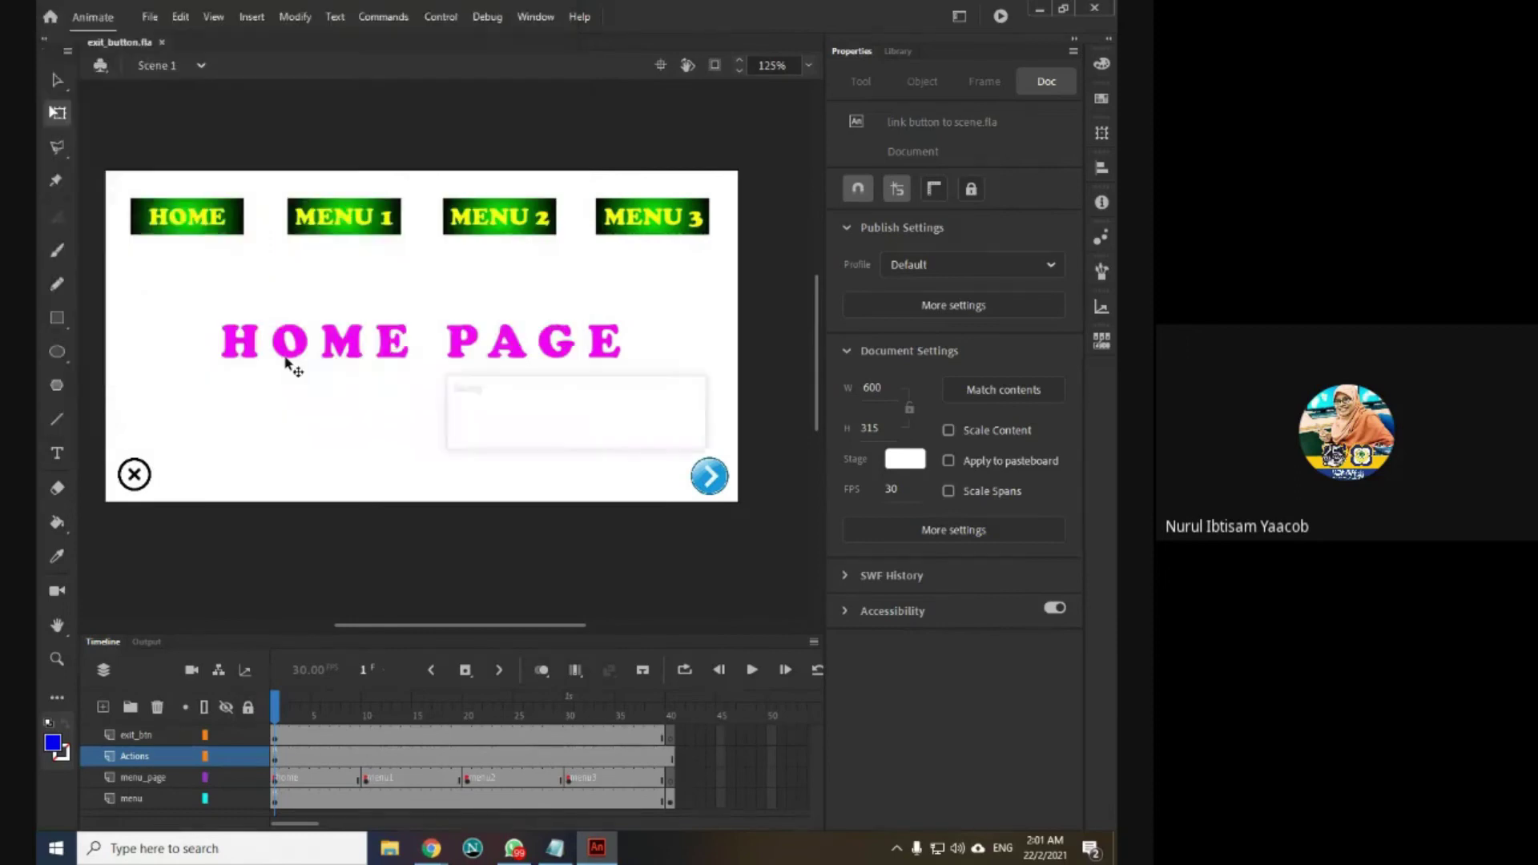
click(149, 17)
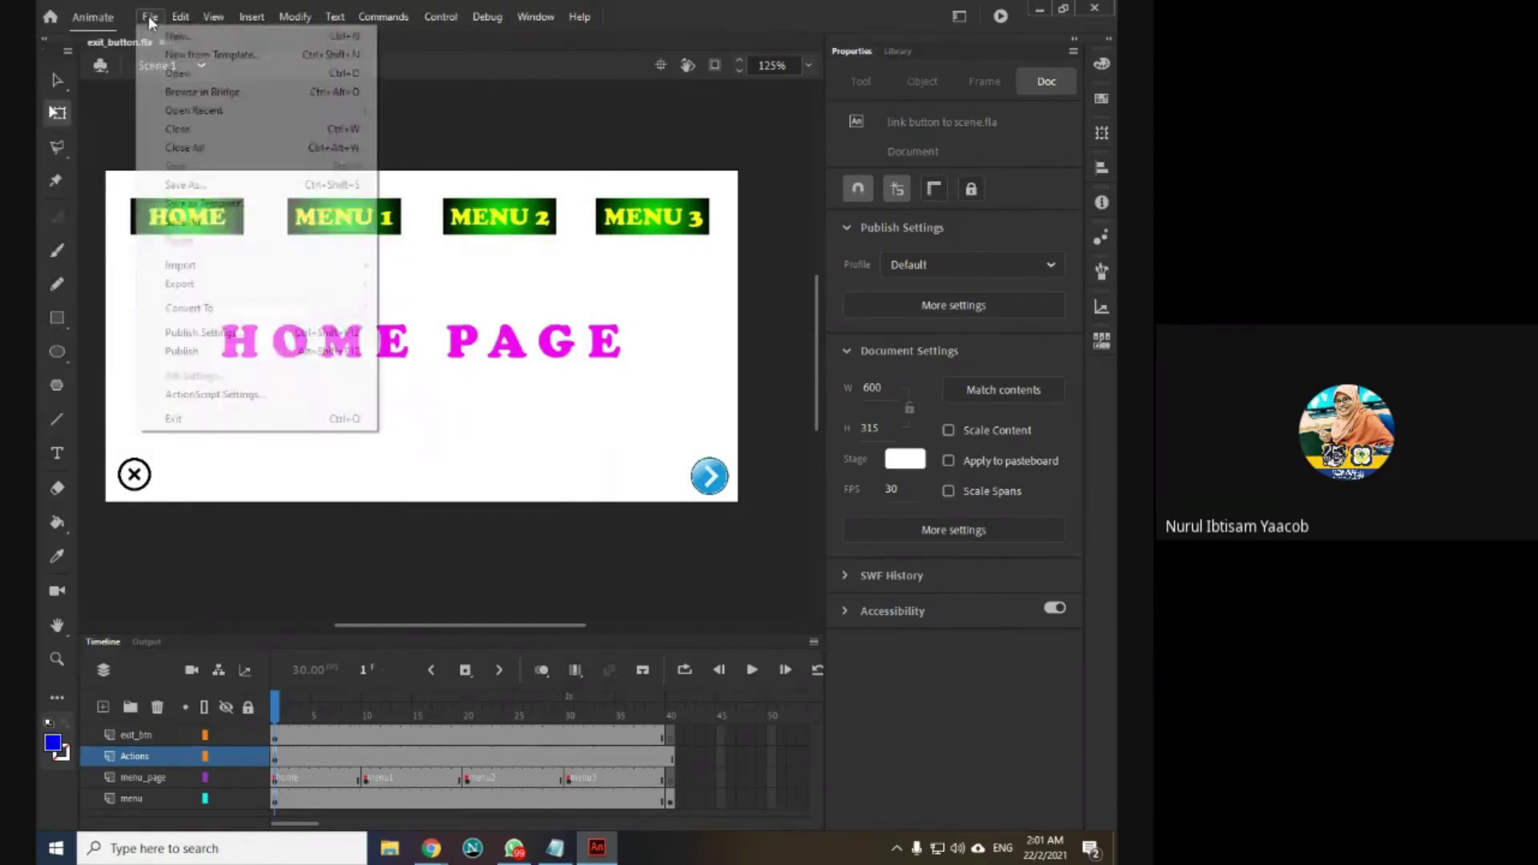
click(225, 359)
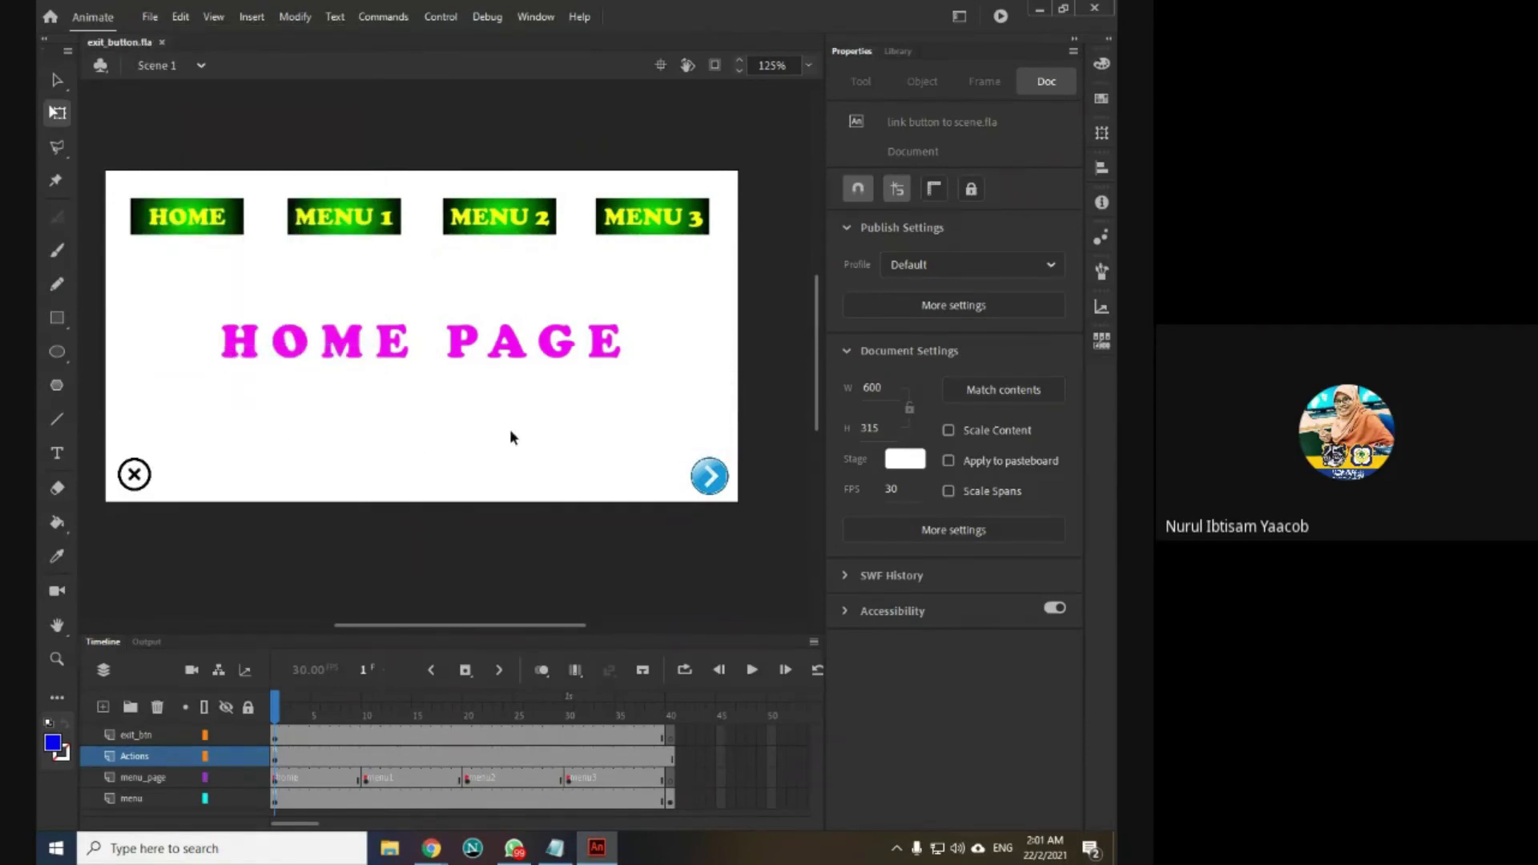
Step: Launch the standalone Adobe Flash Player from the desktop, maximize it, and open exit_button.swf from the Desktop
key(super+d)
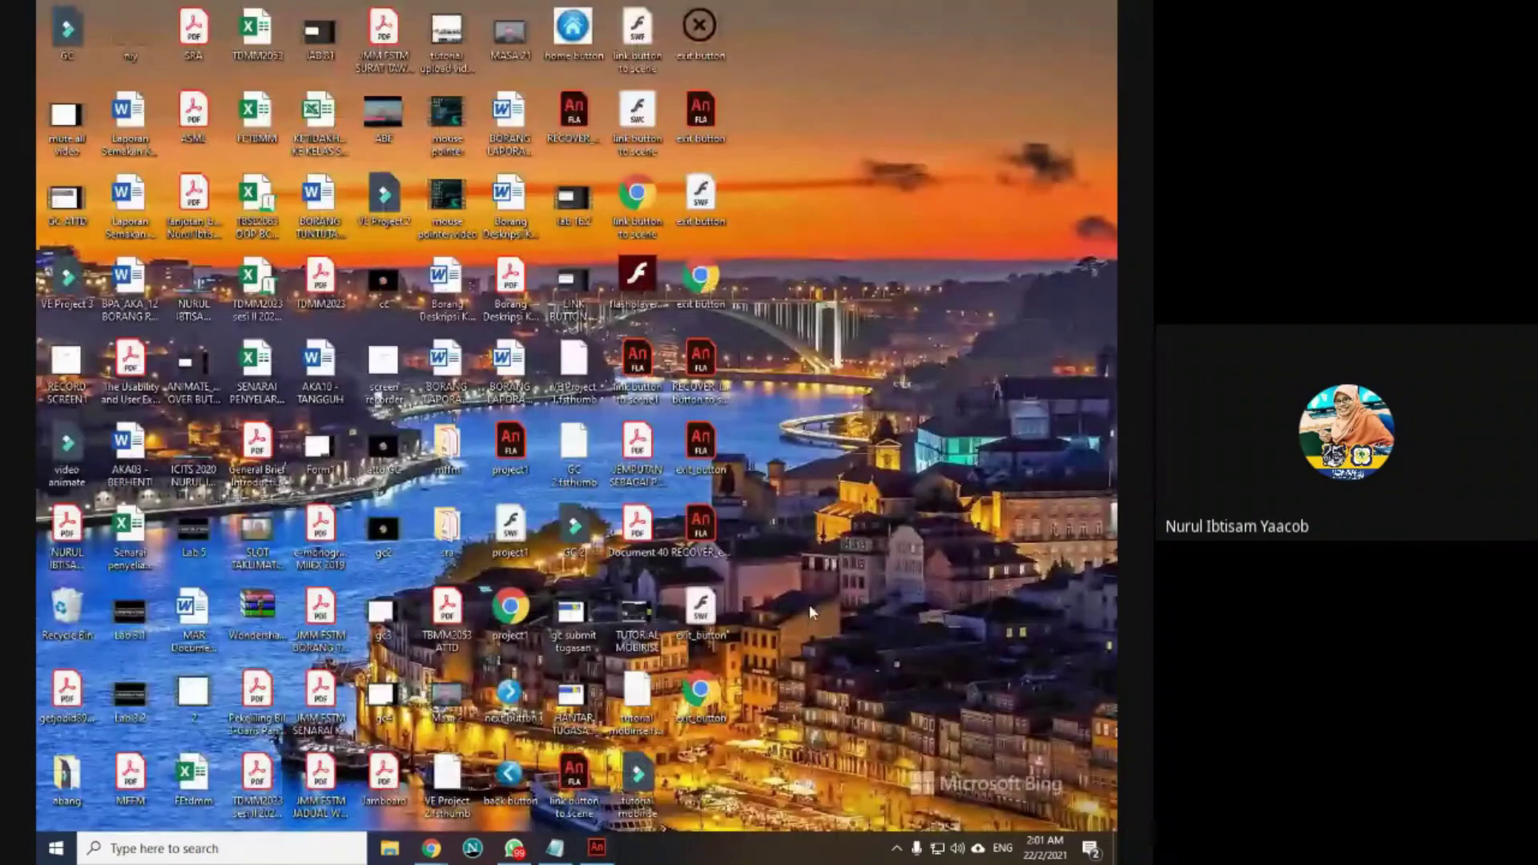
double_click(635, 300)
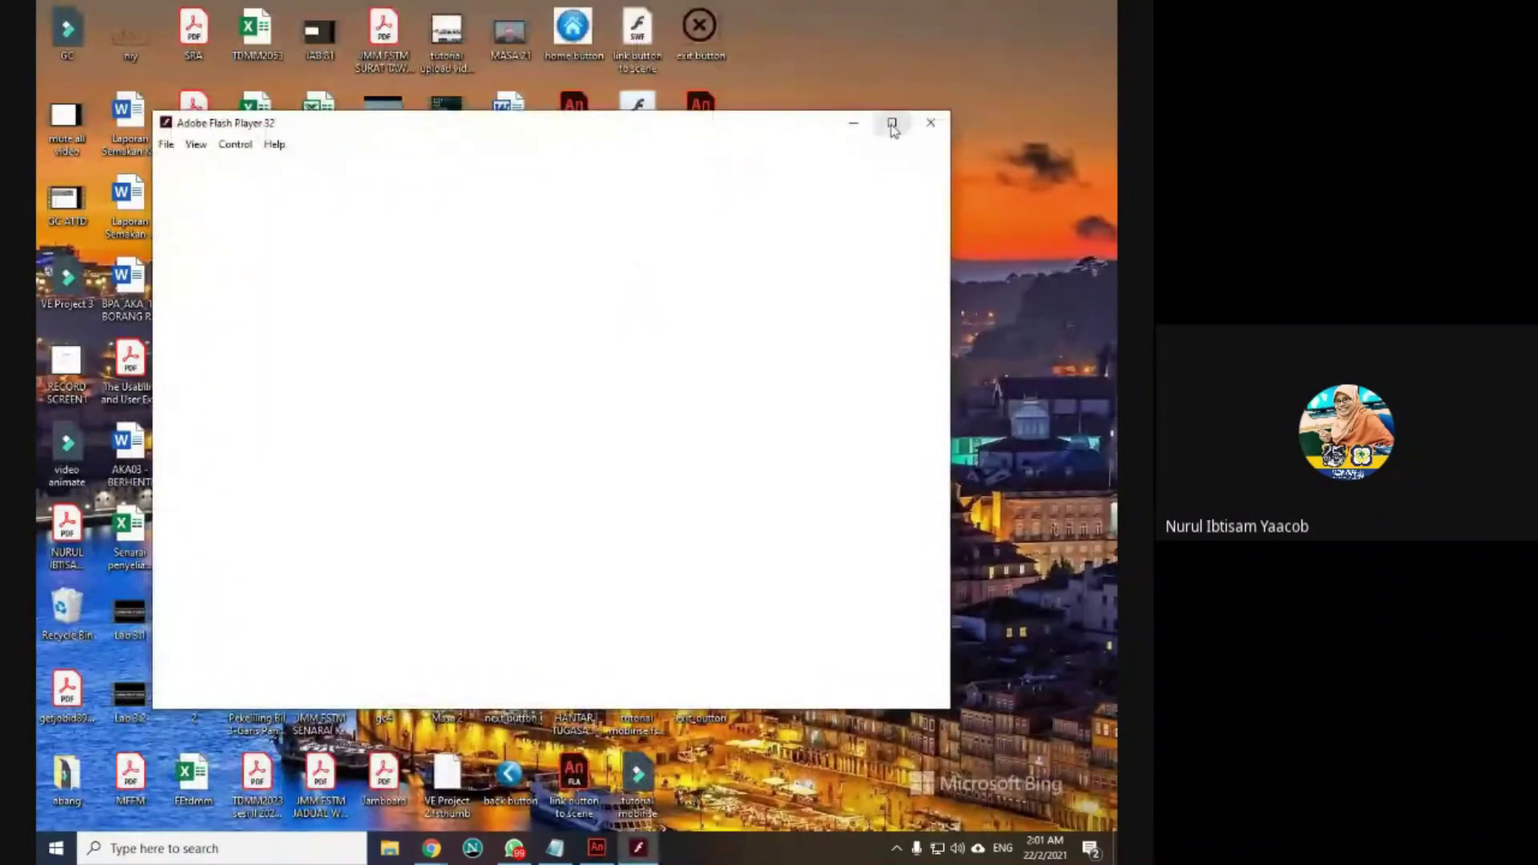
click(891, 122)
click(49, 28)
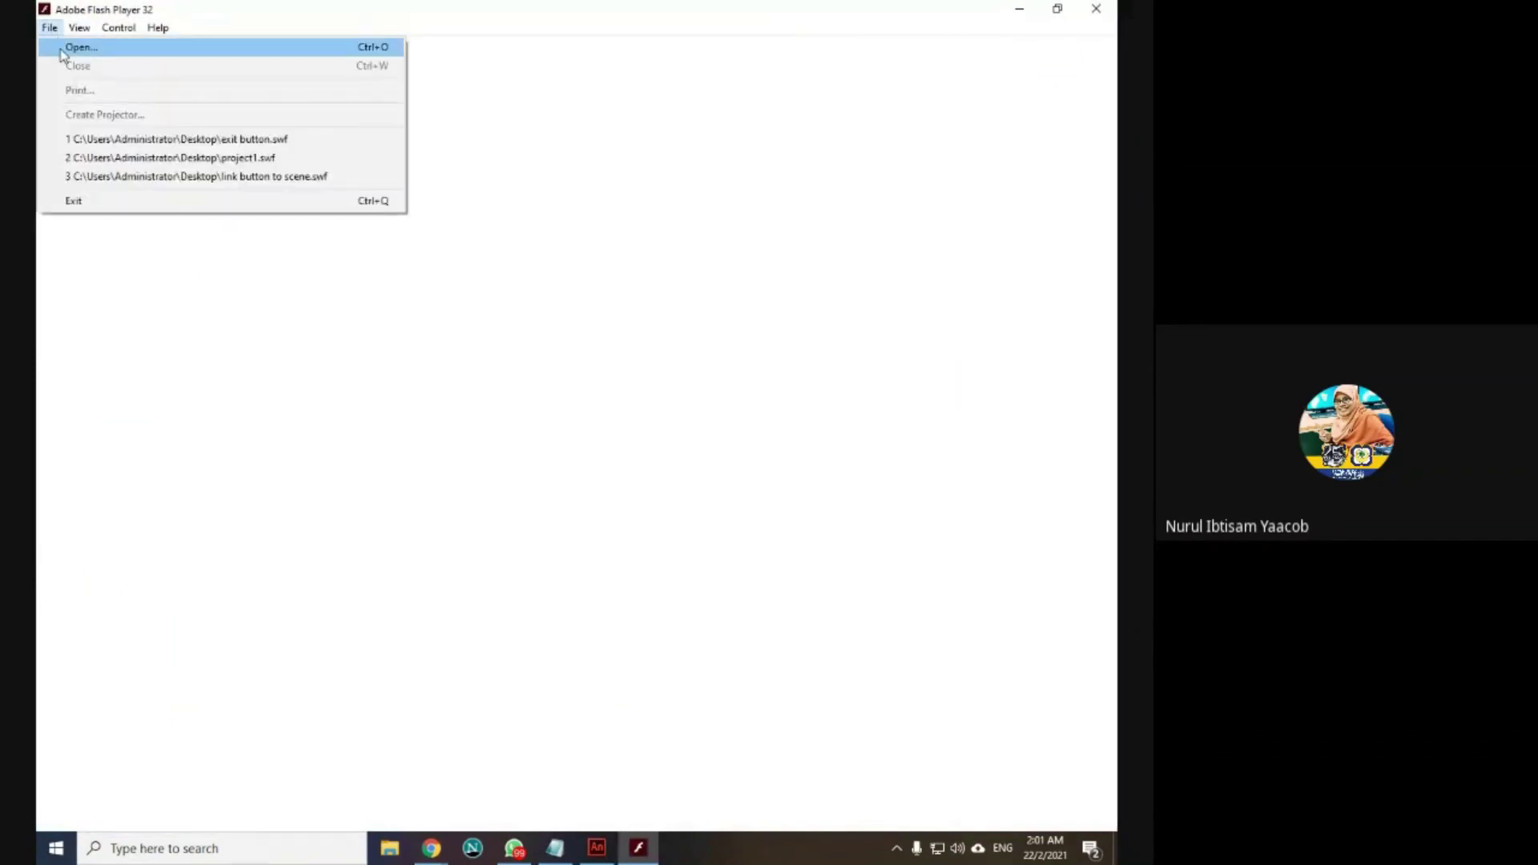
click(64, 50)
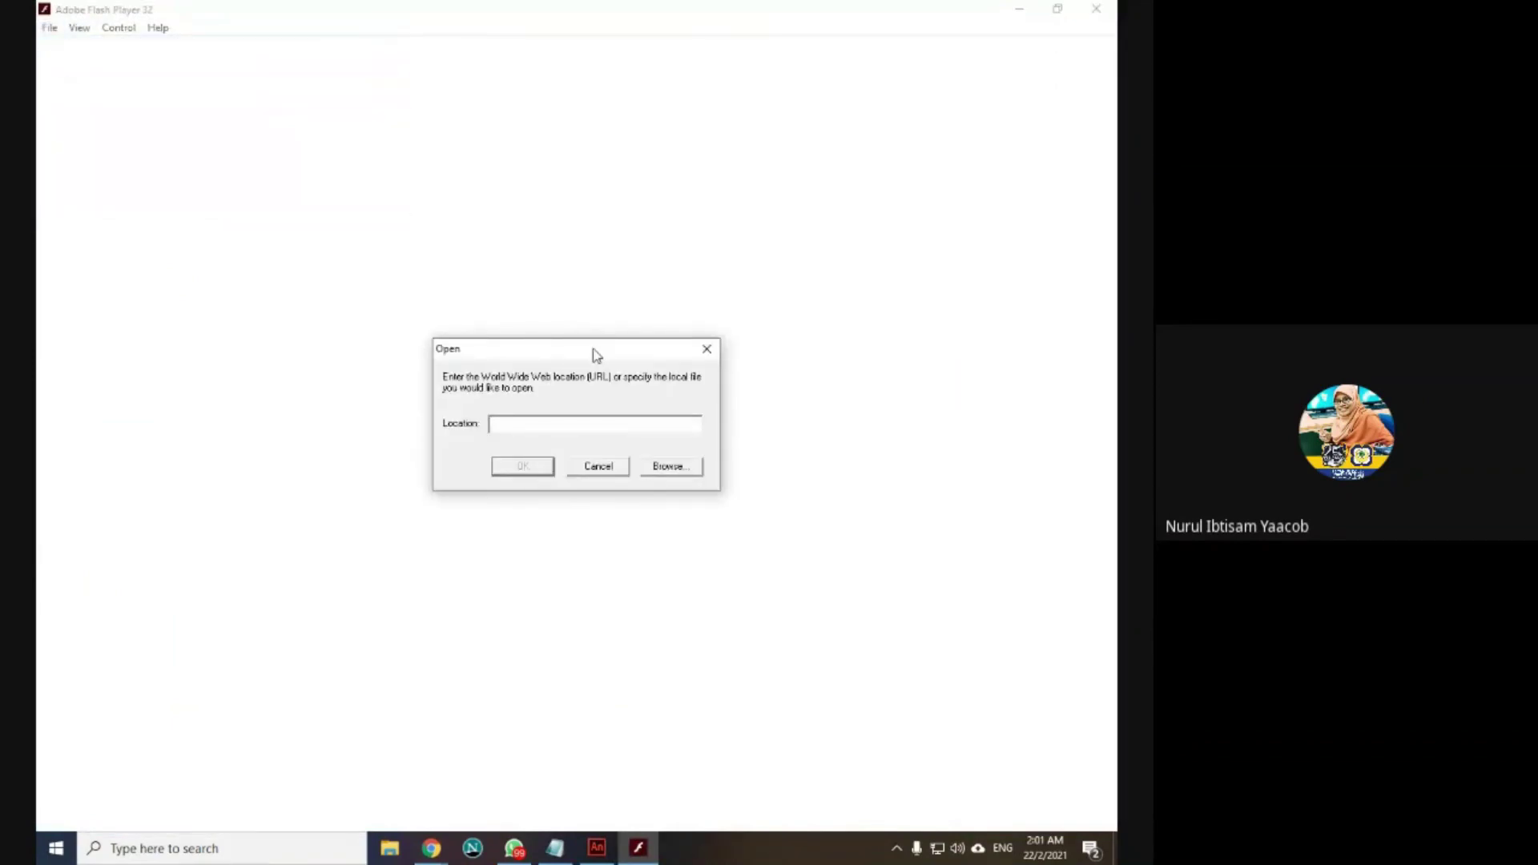
click(673, 469)
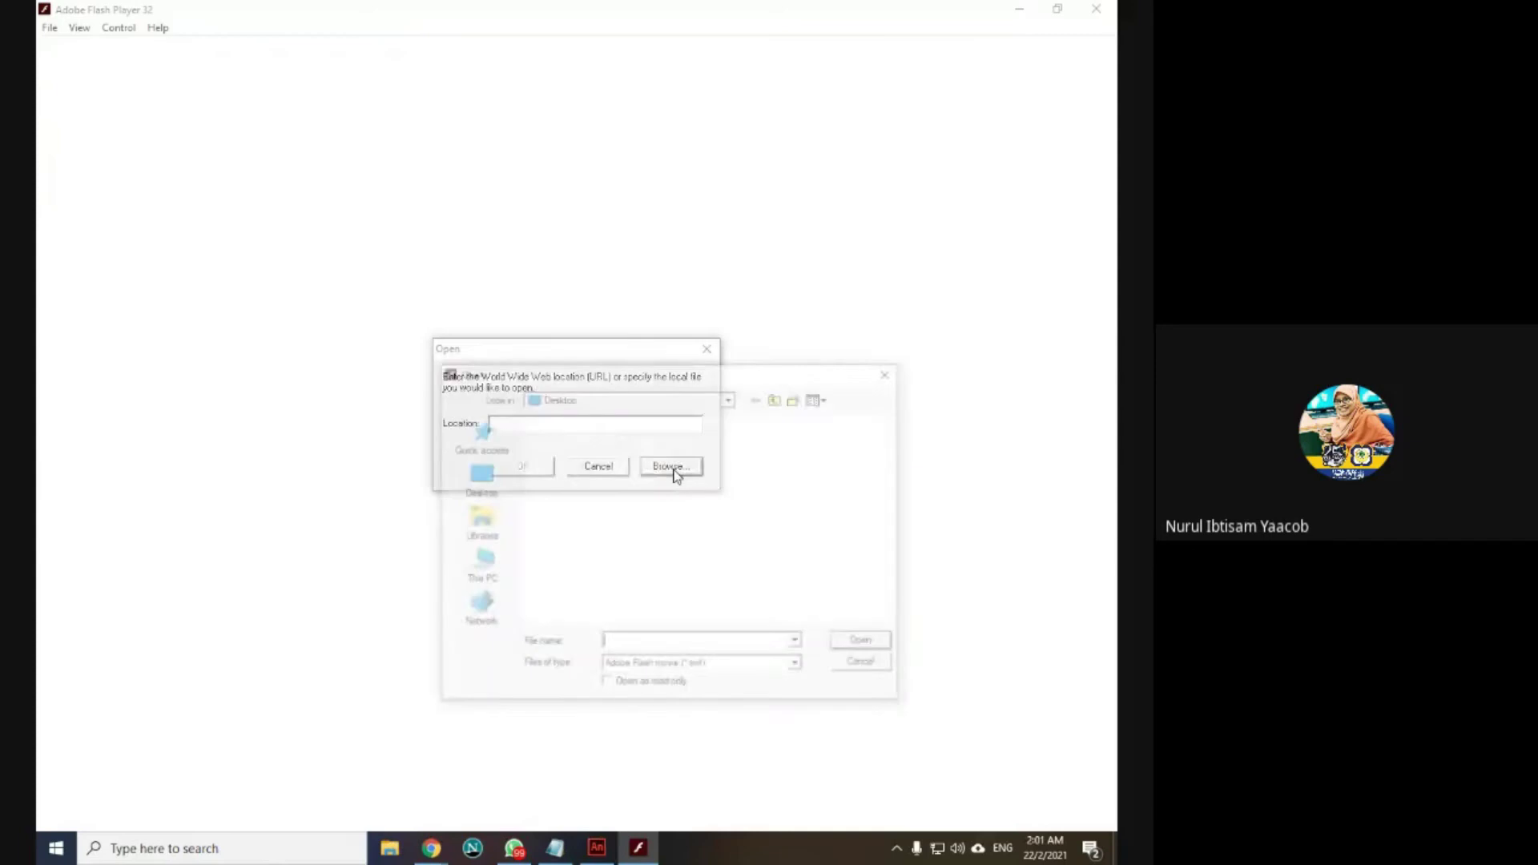
scroll(809, 555, down, 1)
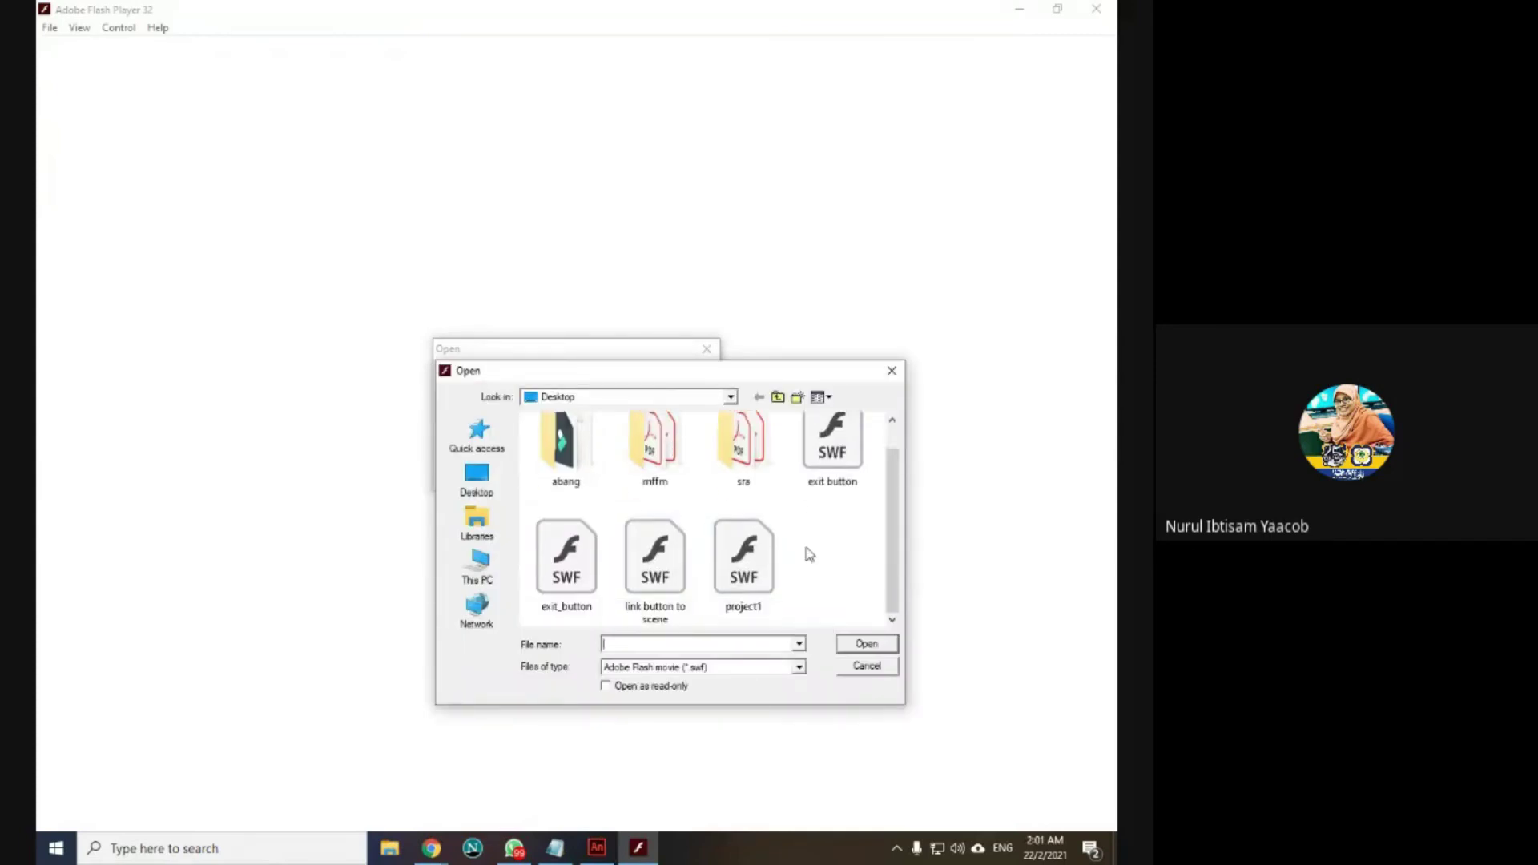
click(550, 565)
click(864, 644)
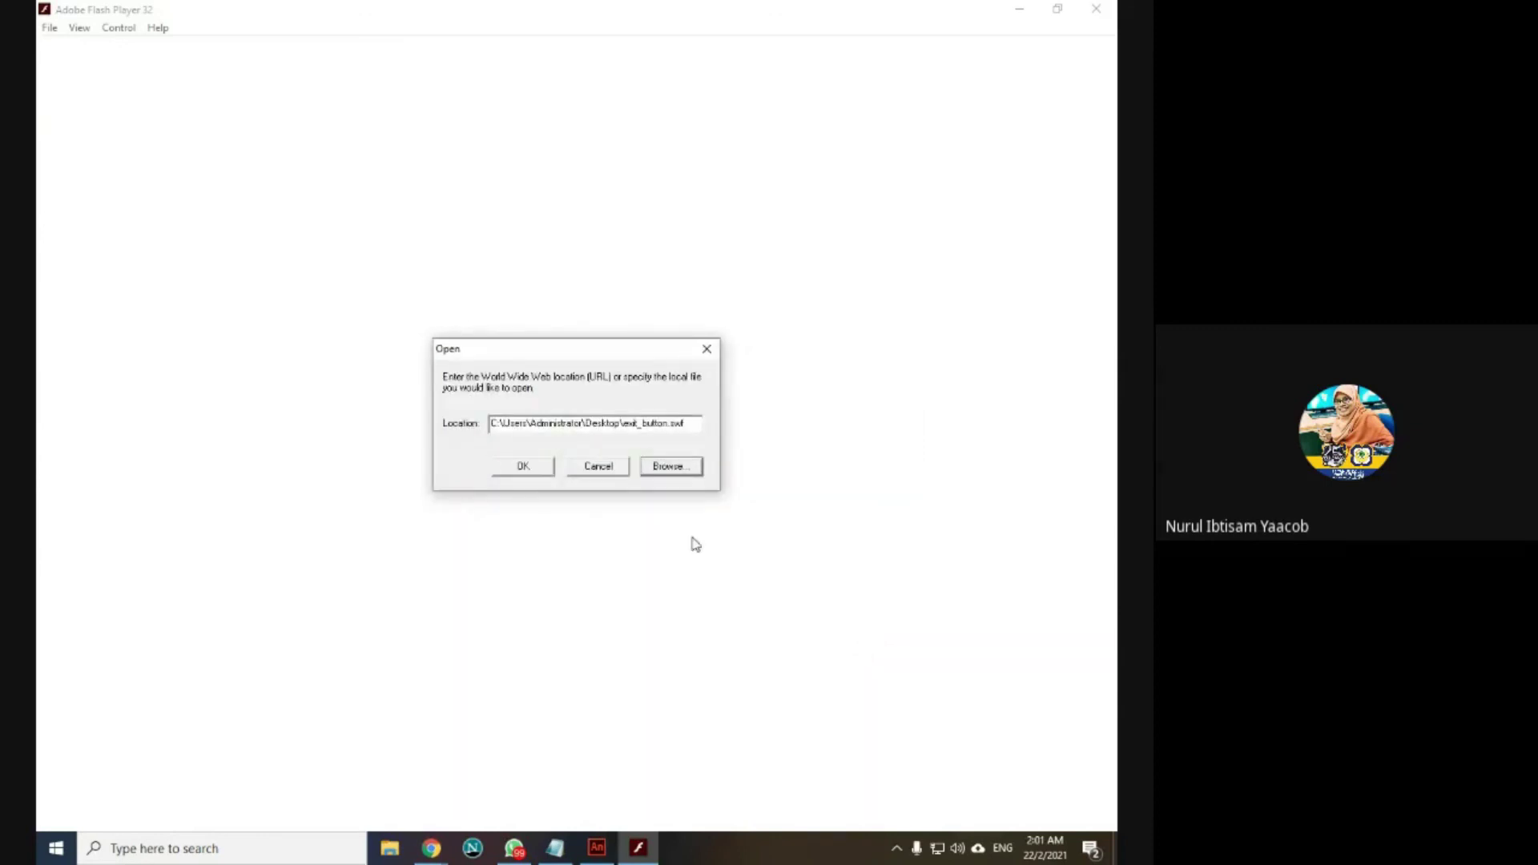
click(525, 467)
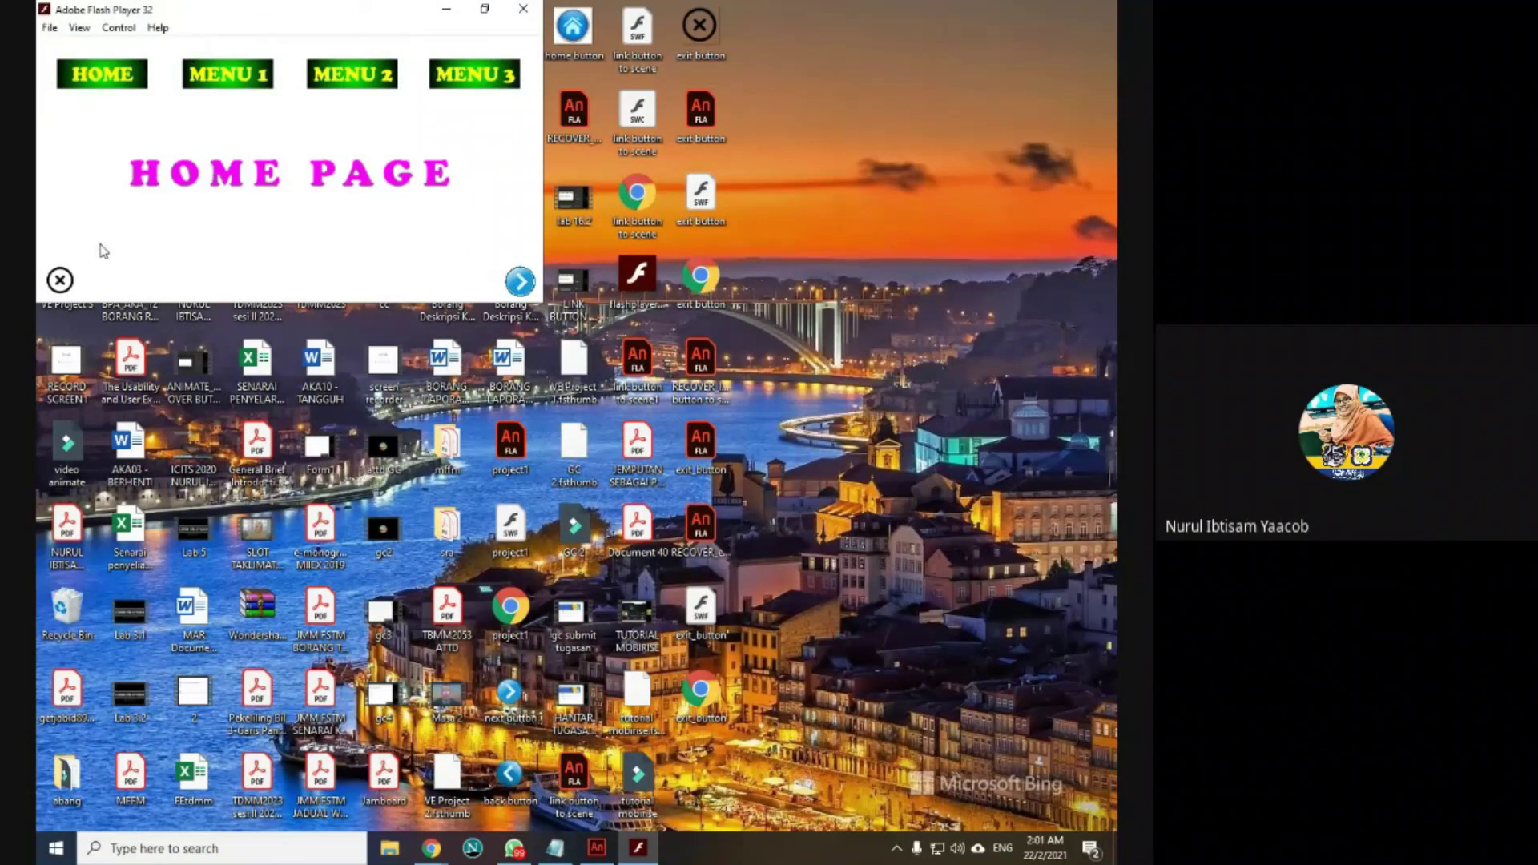
Step: Test the exit button in the playing movie and switch back to Animate
click(60, 280)
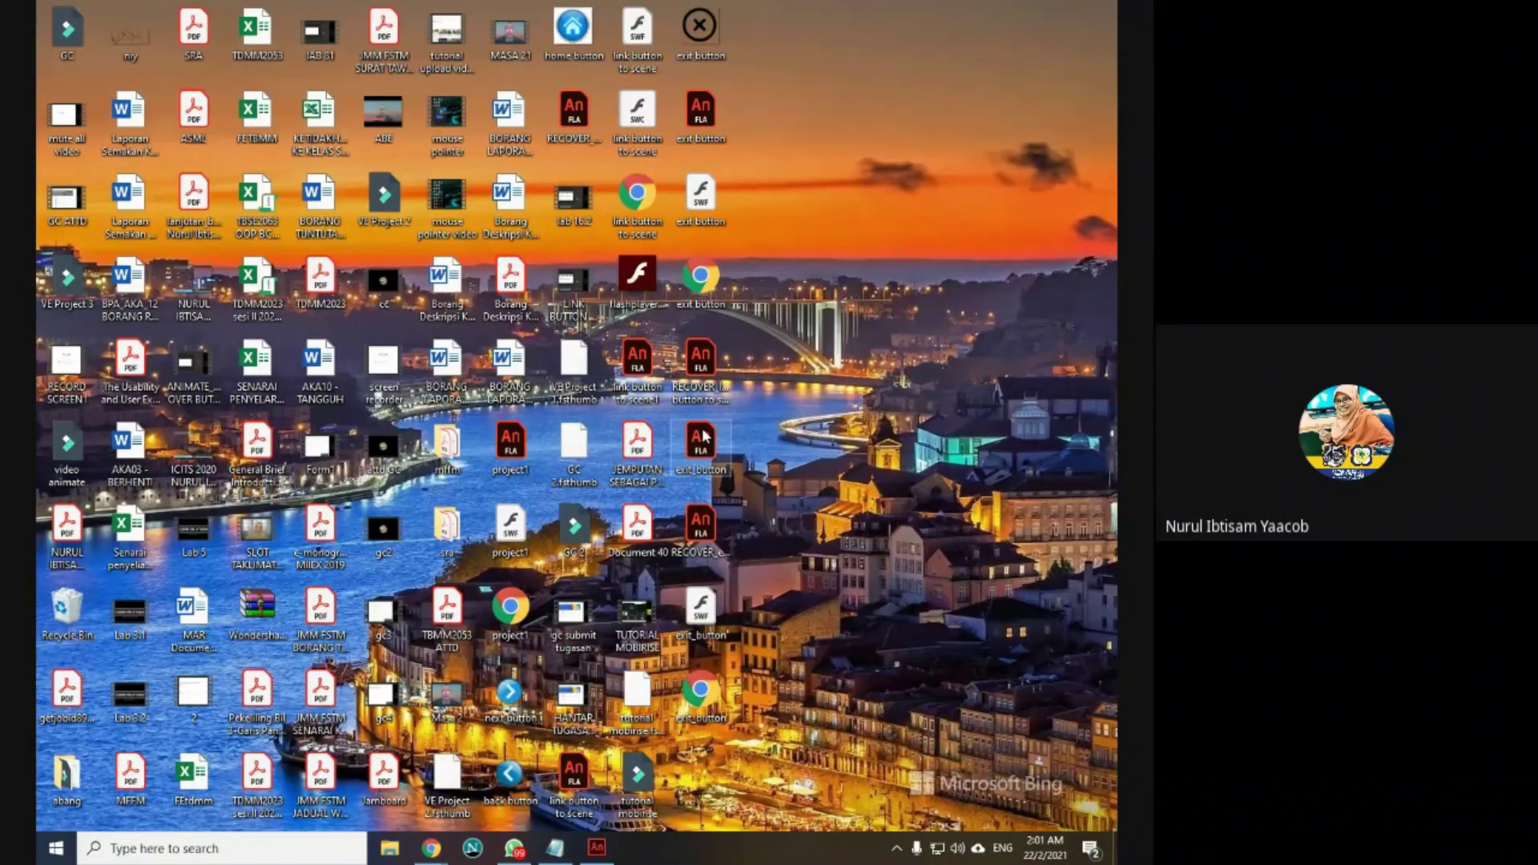
click(599, 851)
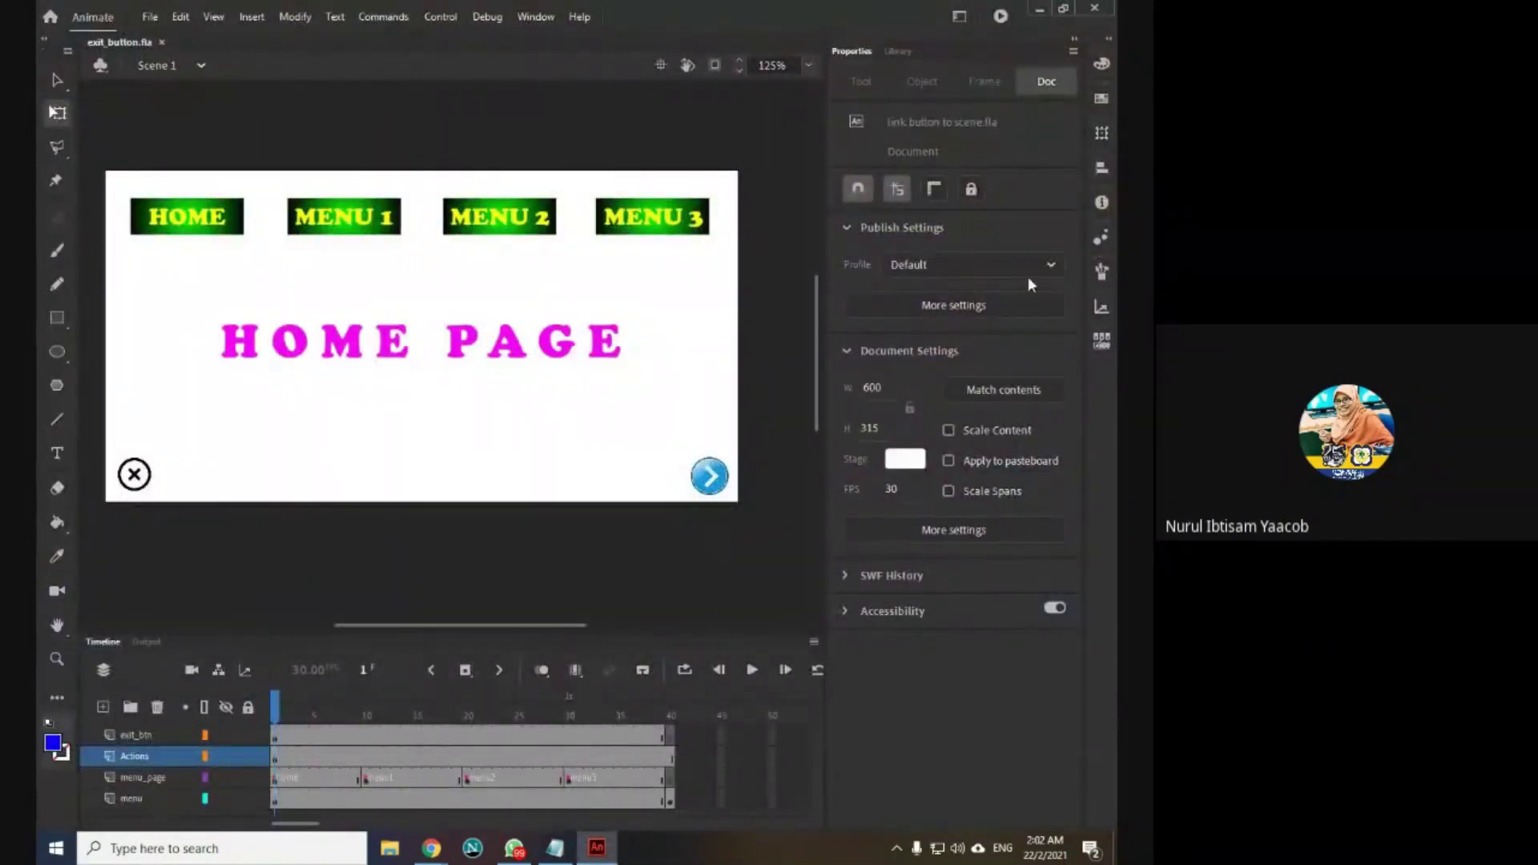